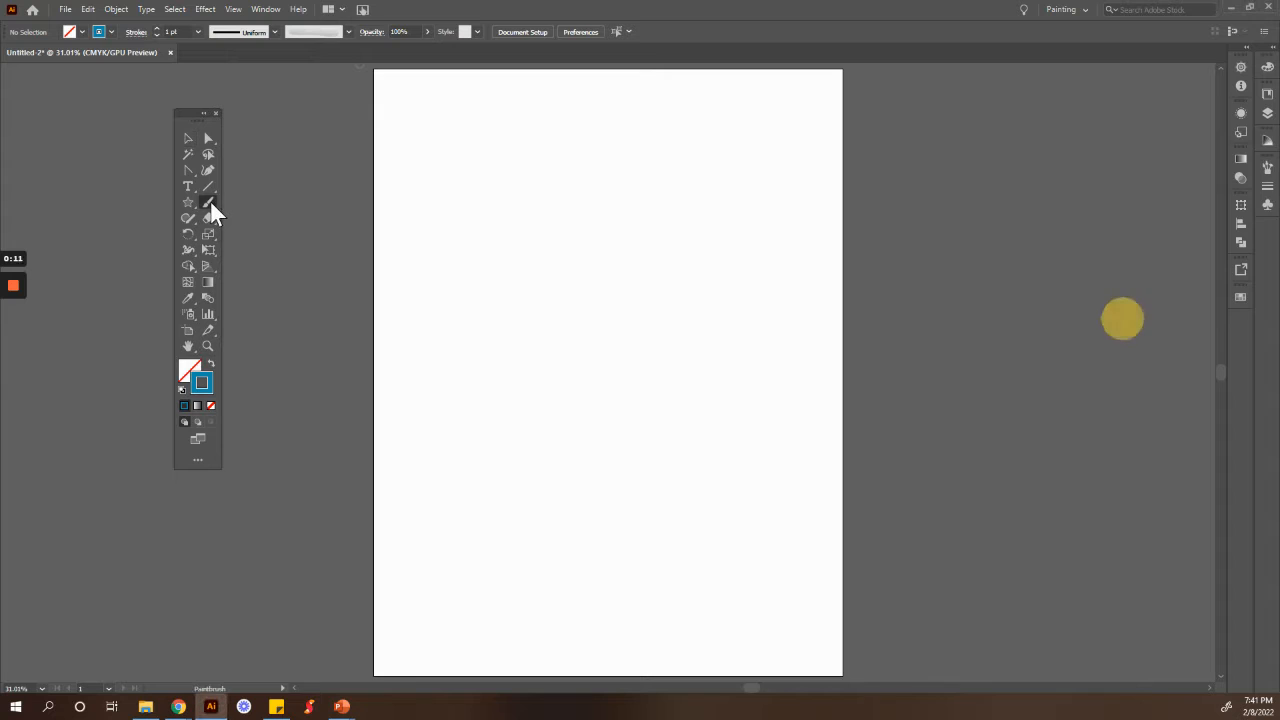
Step: Choose the 5 pt. Round brush as the brush definition for the Paintbrush
click(346, 33)
scroll(297, 103, up, 3)
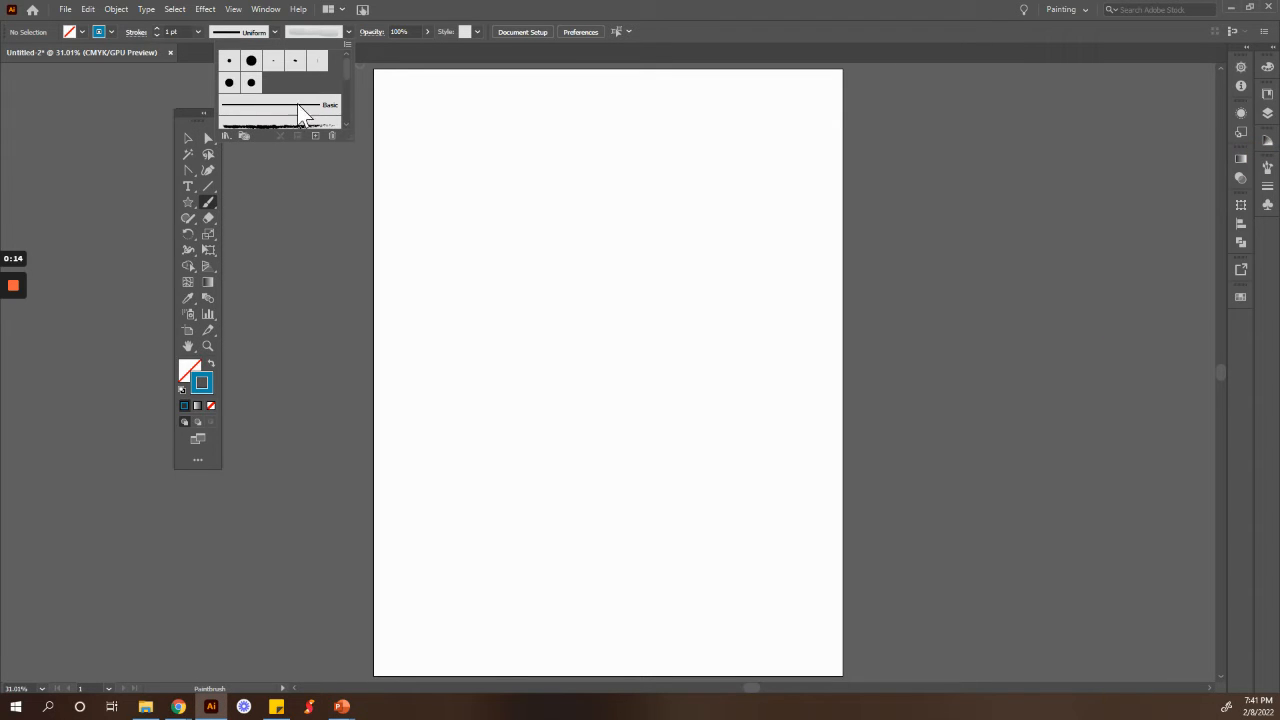
click(229, 60)
click(347, 32)
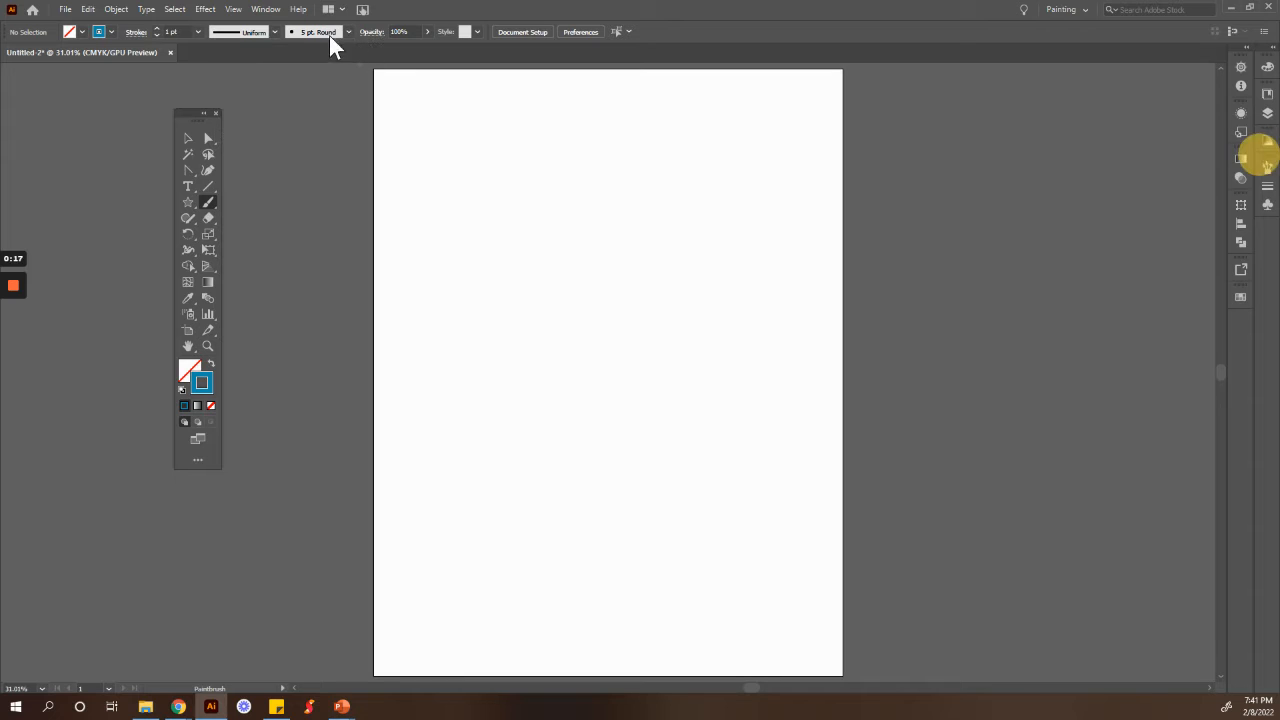
Step: Set the stroke colour to pink F458F4 in the Color Picker
double_click(197, 375)
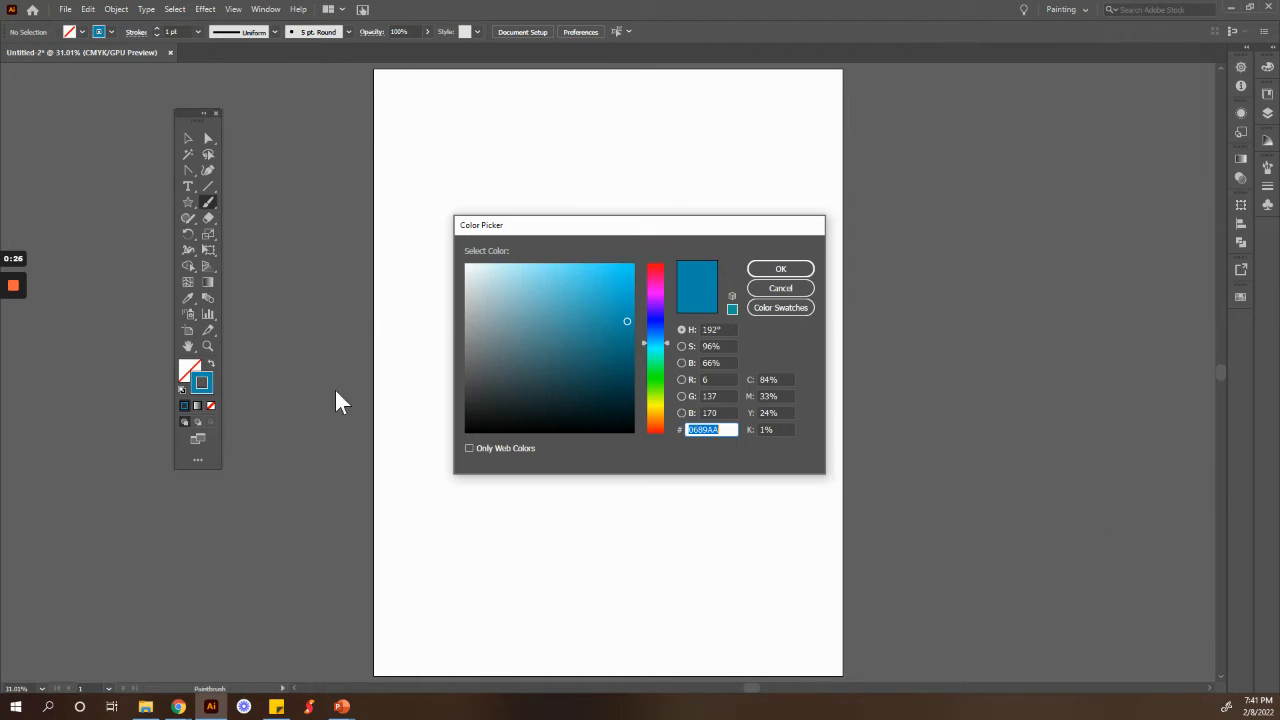
click(652, 289)
click(573, 270)
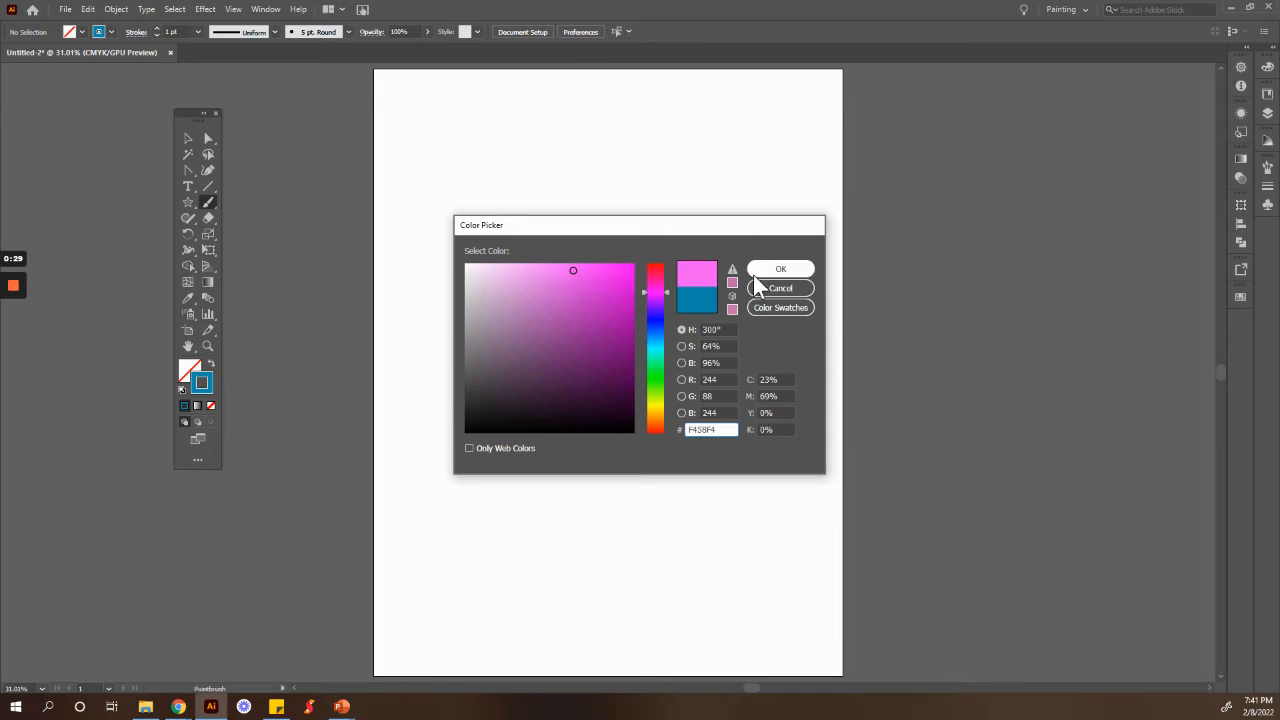
click(774, 270)
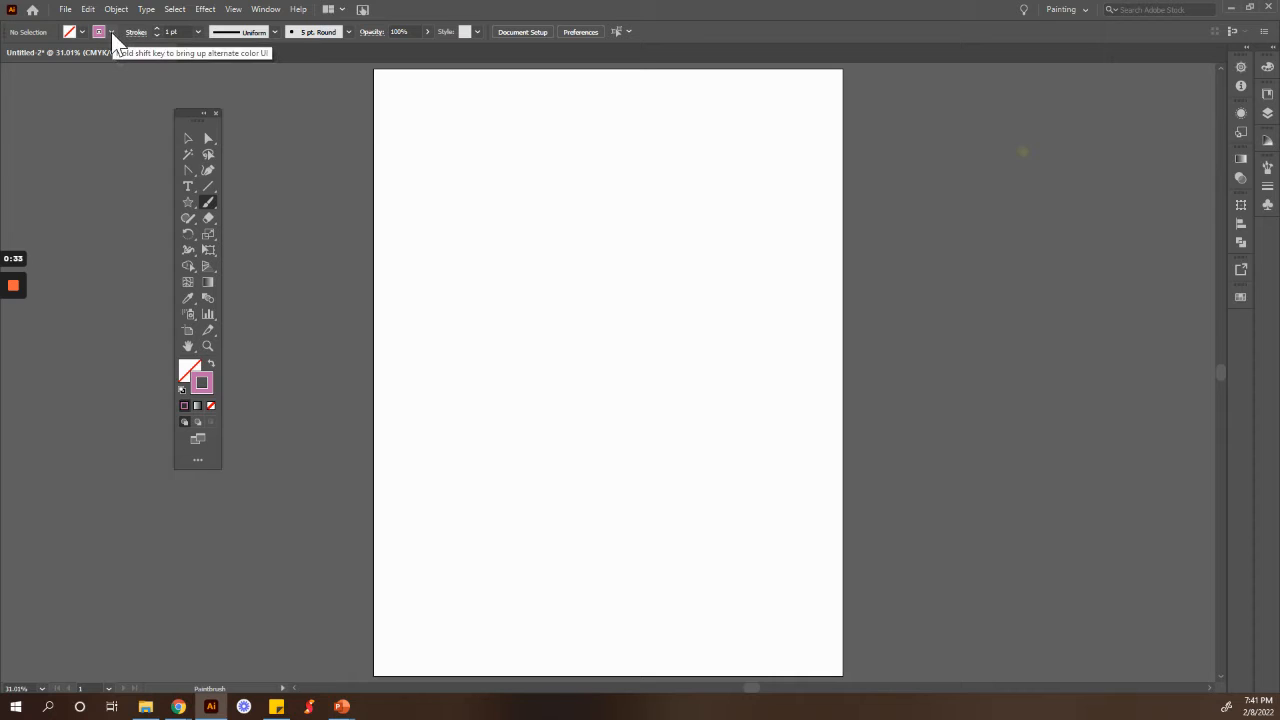
Step: Browse the stroke swatches, the Color panel and the Swatches panel
click(111, 32)
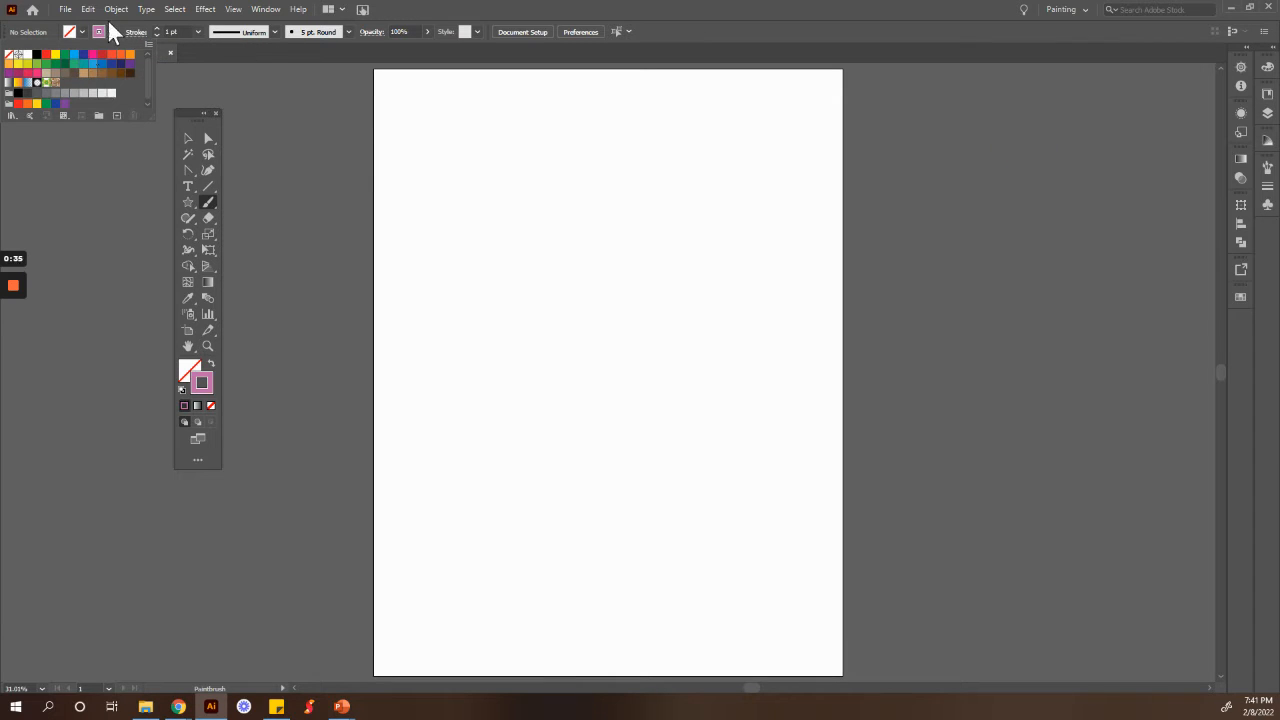
click(1023, 149)
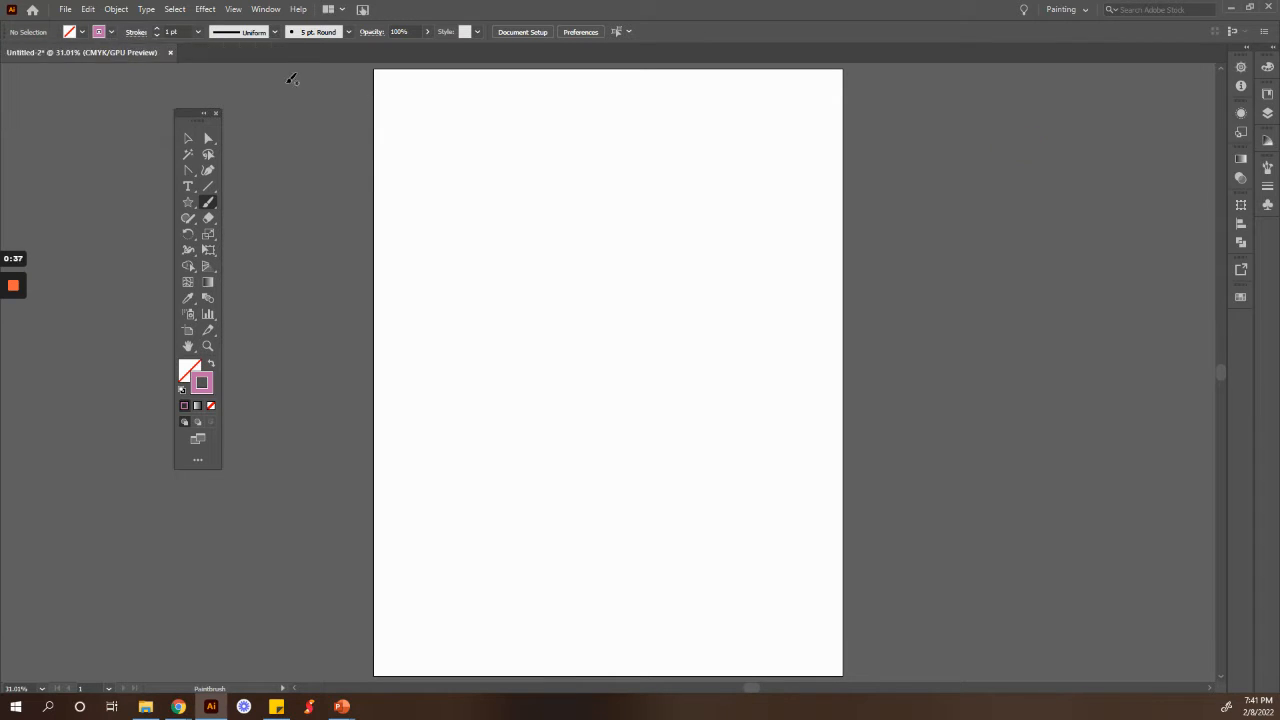
click(1268, 67)
drag(1195, 115, 1197, 206)
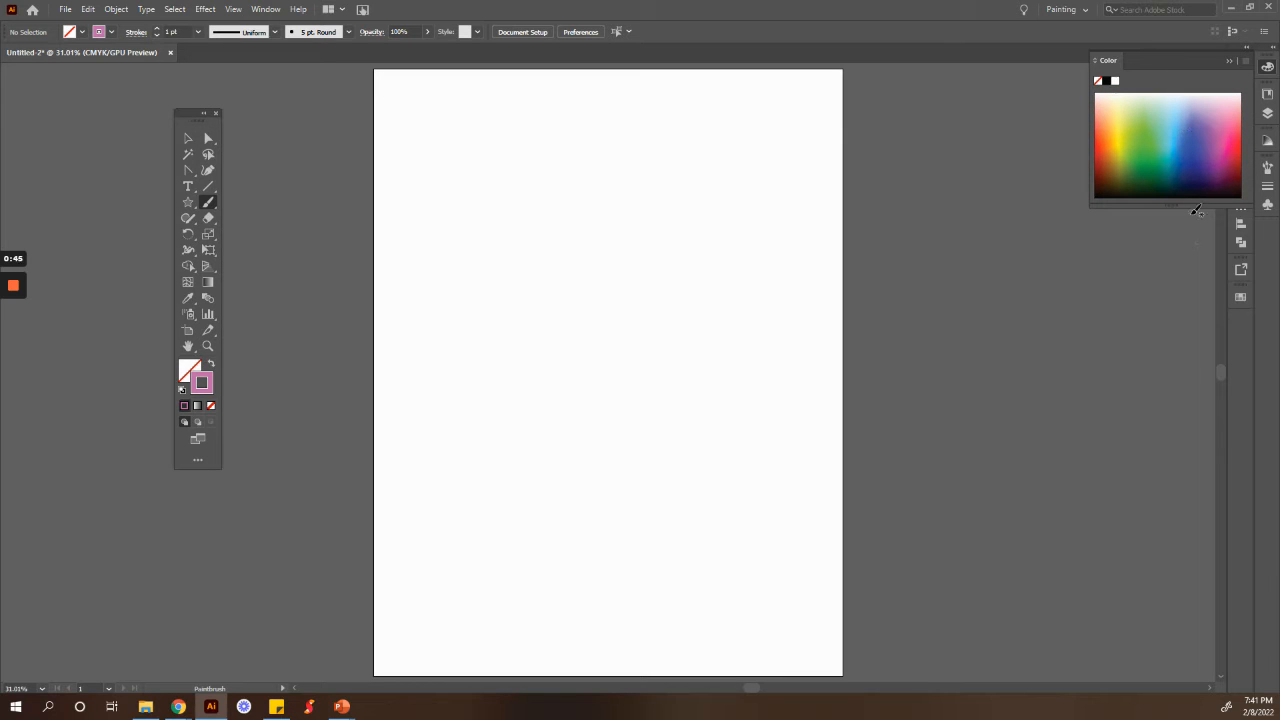
click(1266, 68)
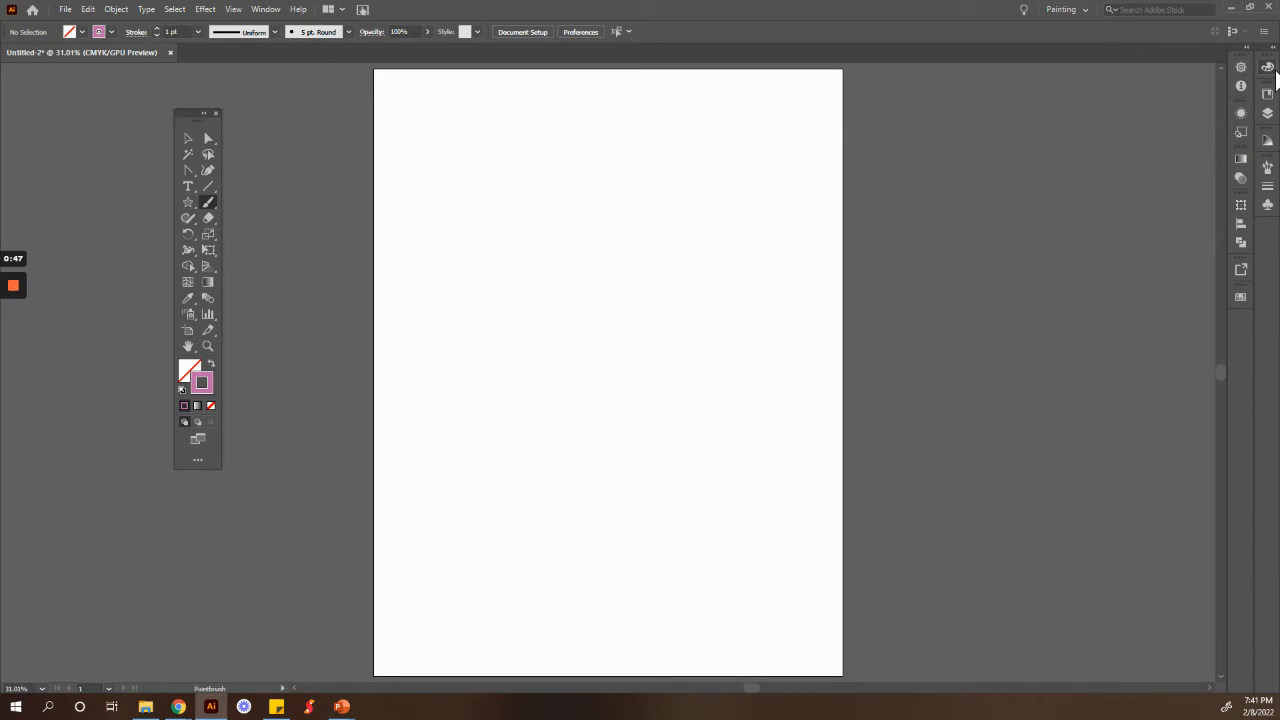
click(1241, 299)
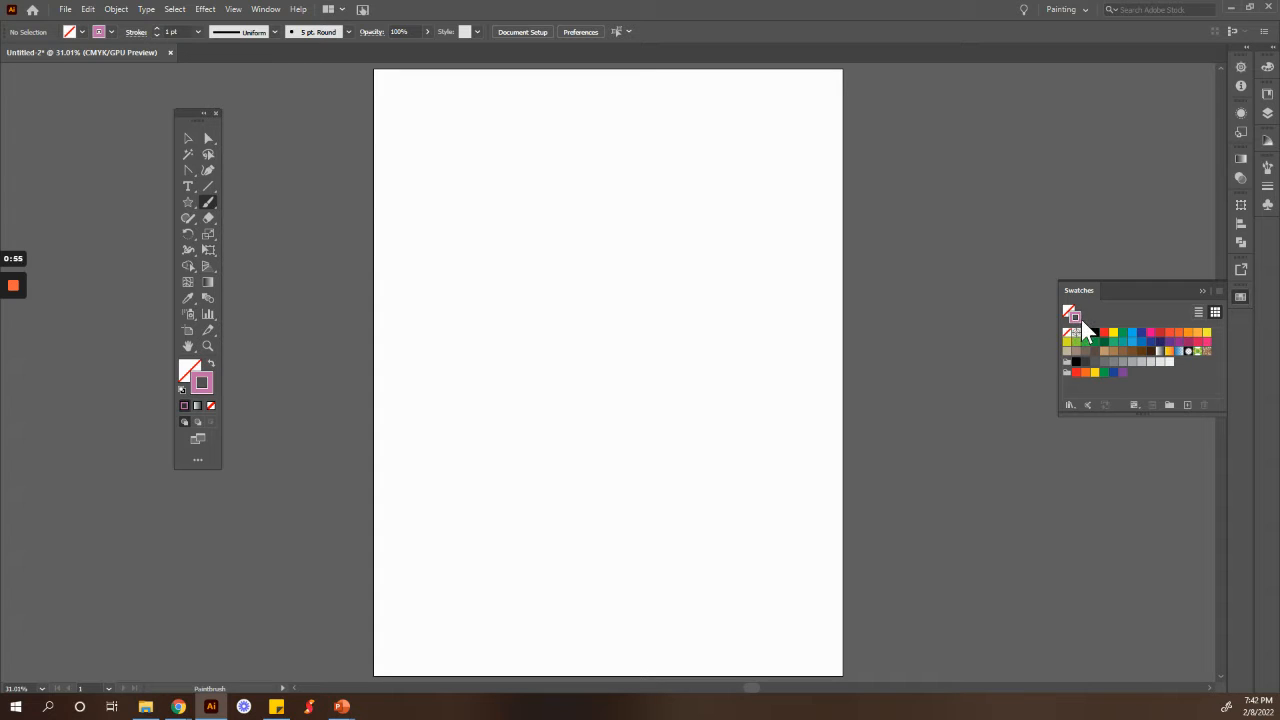
click(1218, 290)
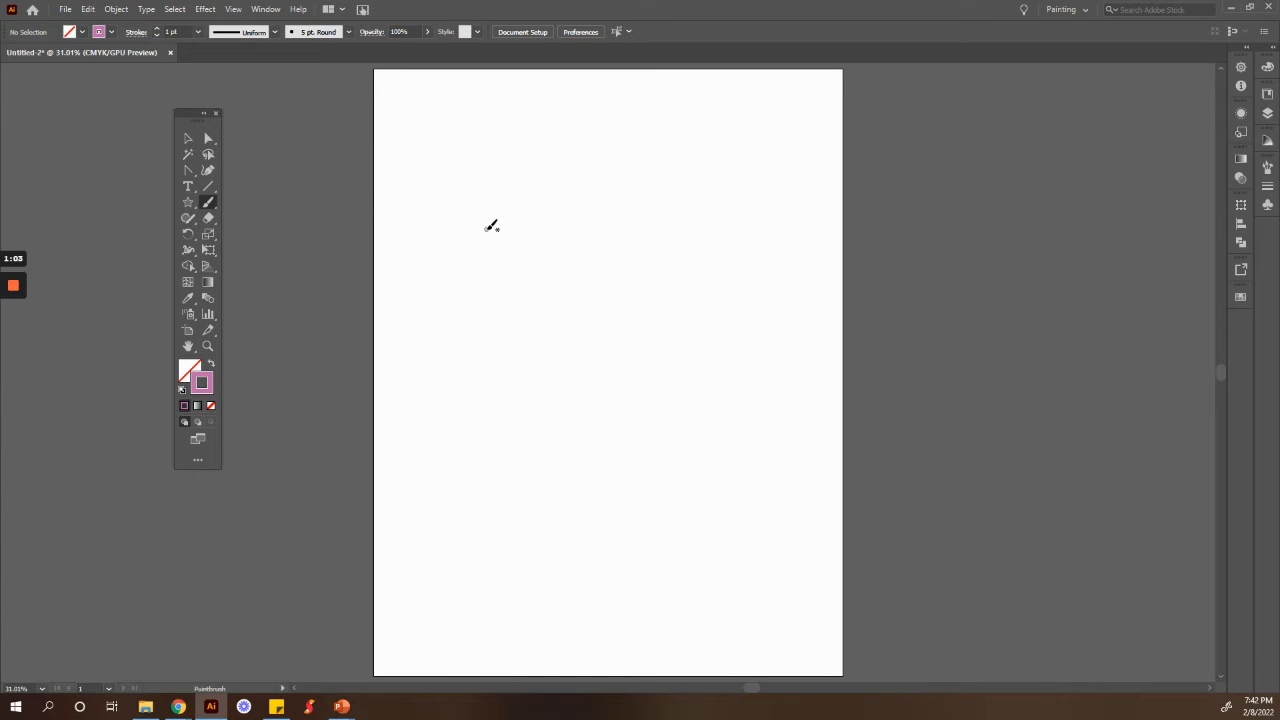
Step: Paint freehand pink looping strokes across the artboard and a small scribbled blob with the 5 pt round brush
mouse_move(487, 228)
mouse_down()
mouse_move(642, 298)
mouse_move(591, 309)
mouse_move(637, 451)
mouse_move(600, 447)
mouse_move(686, 380)
mouse_move(660, 337)
mouse_move(683, 206)
mouse_move(600, 476)
mouse_up()
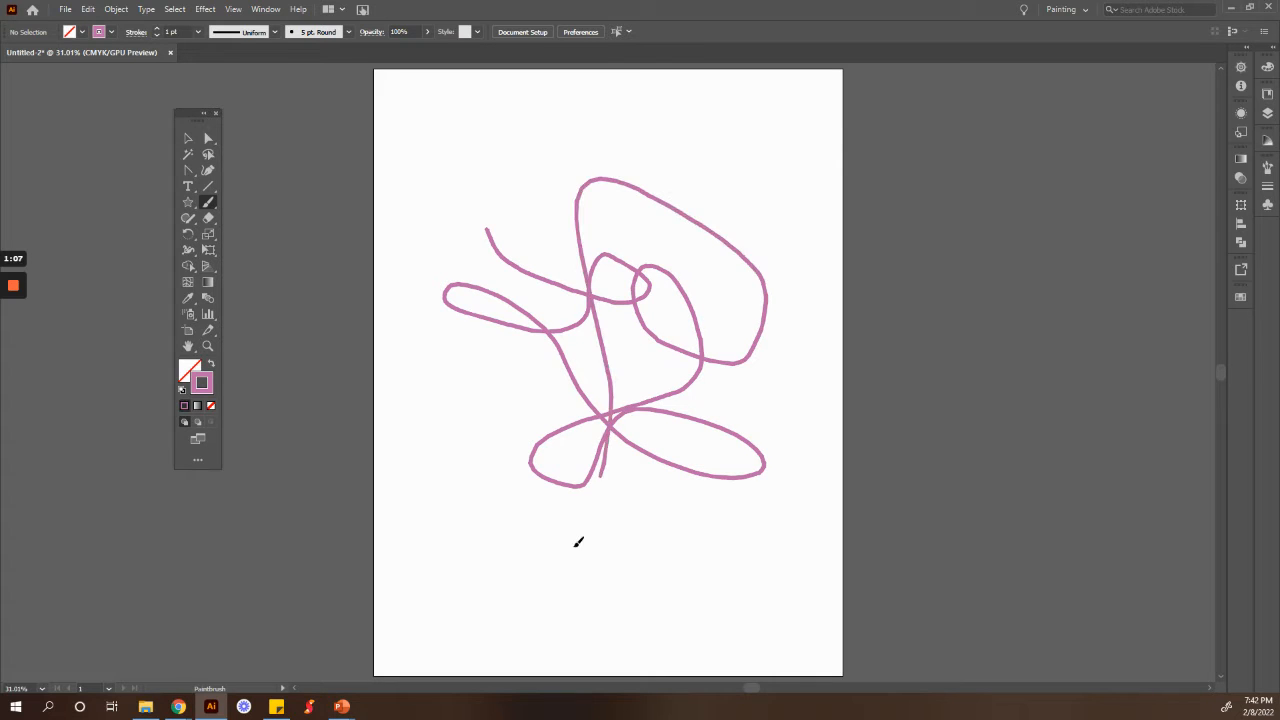
drag(578, 541, 730, 623)
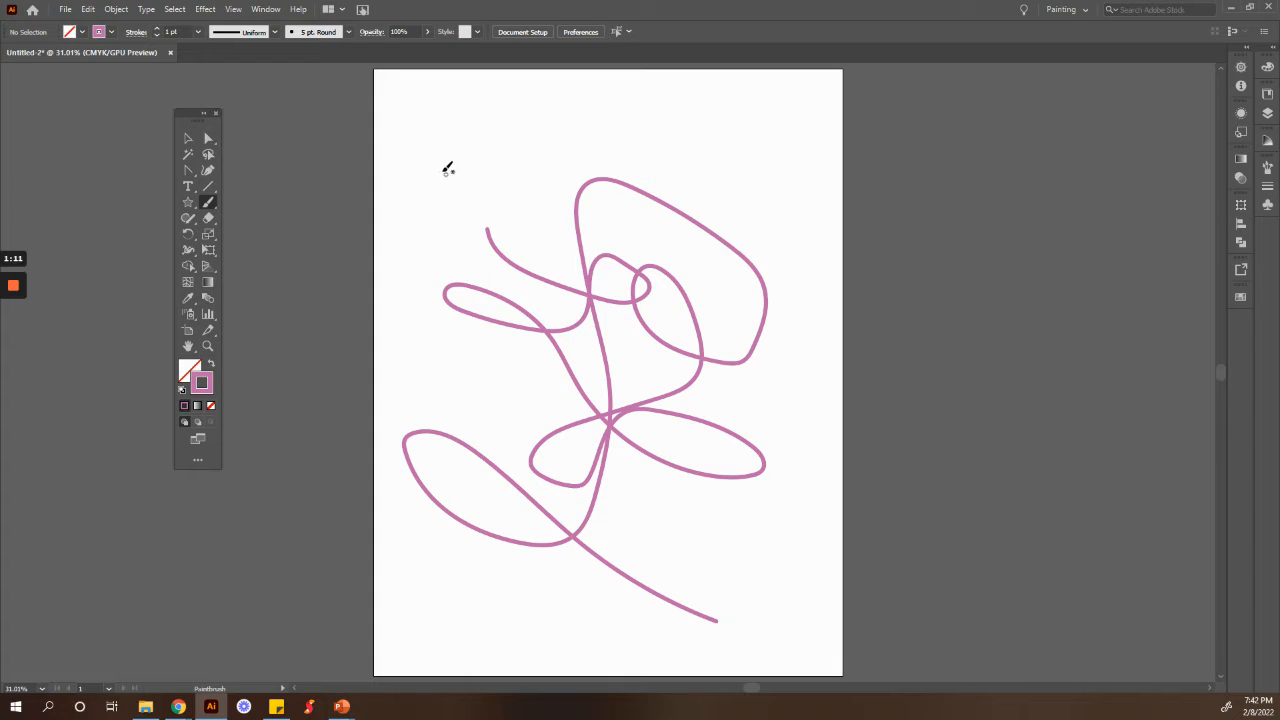
mouse_move(609, 260)
mouse_down()
mouse_move(602, 294)
mouse_move(592, 287)
mouse_move(610, 304)
mouse_move(594, 291)
mouse_move(637, 296)
mouse_move(588, 280)
mouse_move(653, 295)
mouse_move(611, 256)
mouse_move(608, 282)
mouse_move(601, 256)
mouse_move(597, 281)
mouse_move(612, 273)
mouse_move(647, 292)
mouse_move(623, 262)
mouse_up()
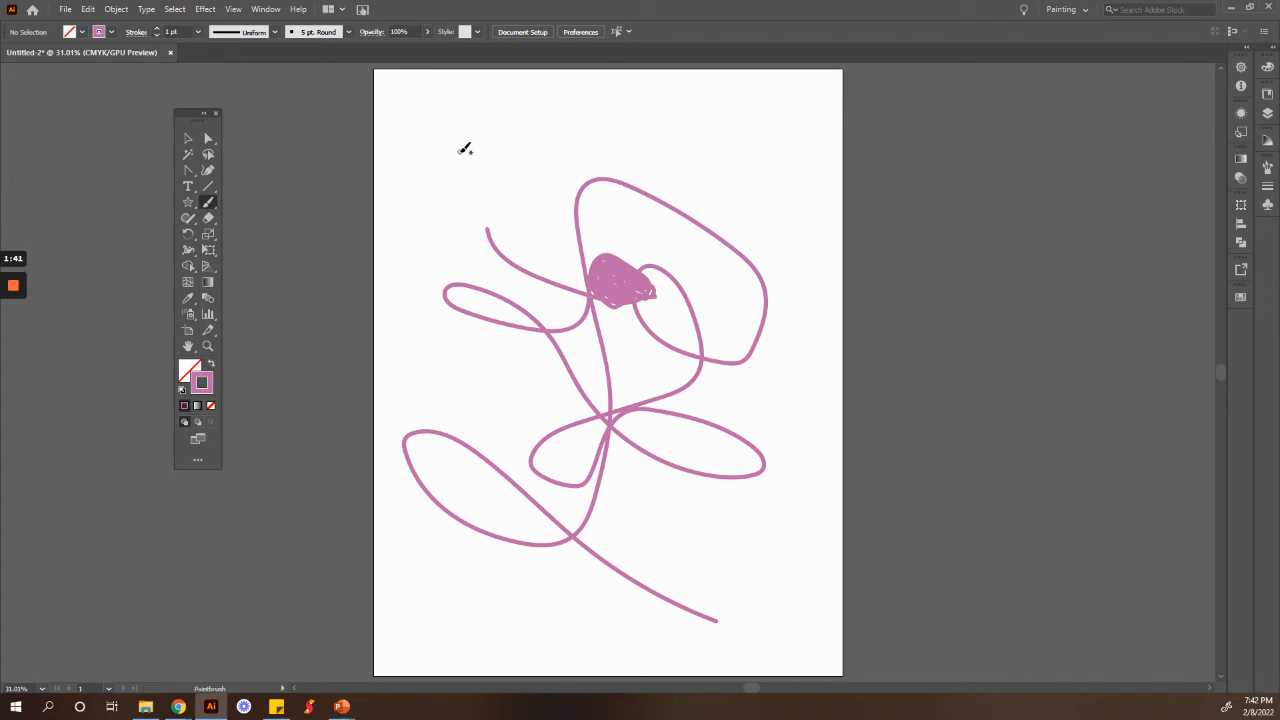
Step: Raise the stroke weight to 7 pt and paint a thick looping stroke over the drawing
click(156, 28)
mouse_move(460, 170)
mouse_down()
mouse_move(570, 156)
mouse_move(703, 240)
mouse_move(645, 289)
mouse_move(549, 239)
mouse_move(634, 193)
mouse_move(796, 338)
mouse_move(642, 412)
mouse_move(678, 385)
mouse_move(642, 479)
mouse_move(556, 465)
mouse_up()
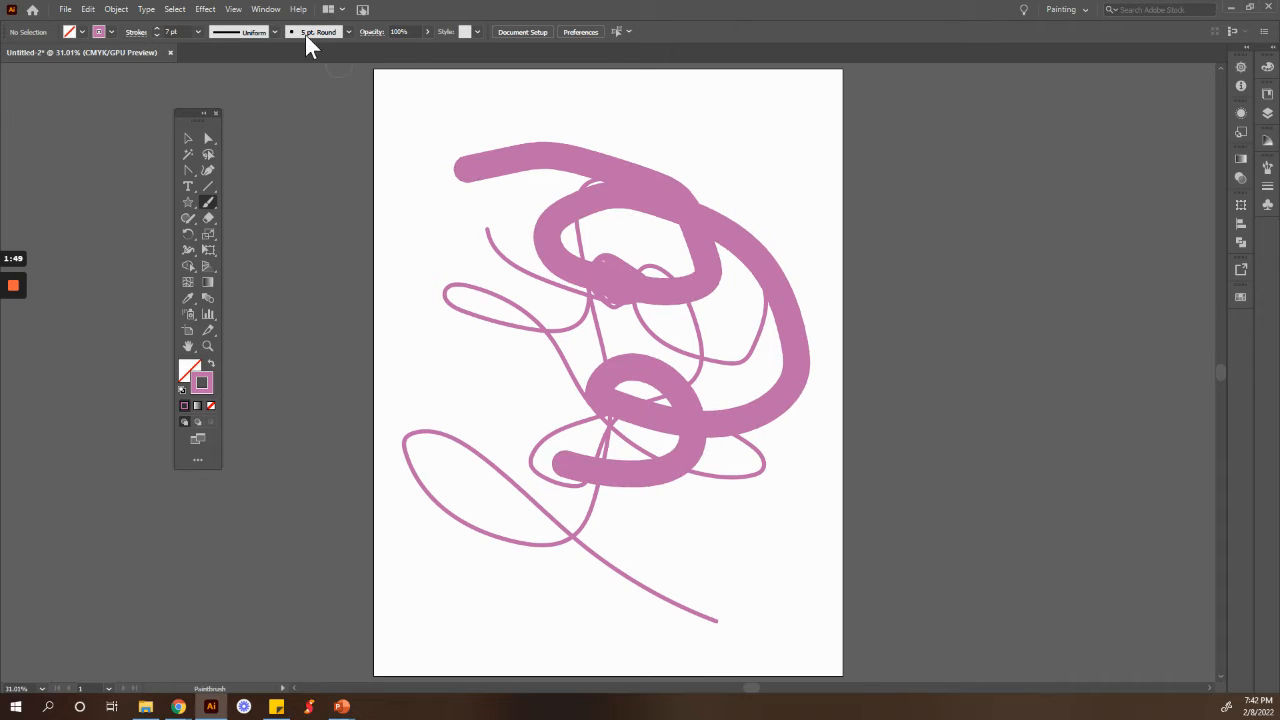
Step: Set the stroke weight back to 1 pt
click(156, 35)
click(156, 35)
click(156, 35)
click(156, 34)
click(156, 34)
click(157, 34)
click(157, 28)
Step: Try a 153° angle and 35% roundness in the 5 pt. Round calligraphic brush options
click(348, 32)
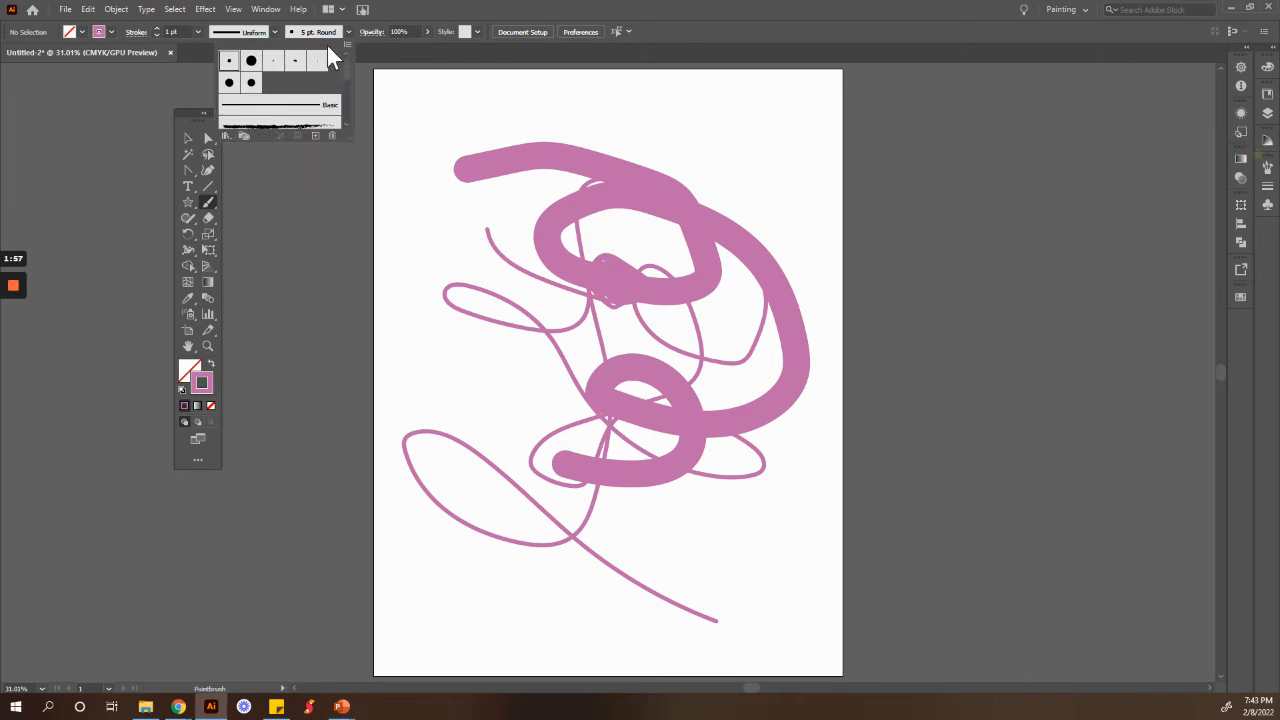
double_click(229, 62)
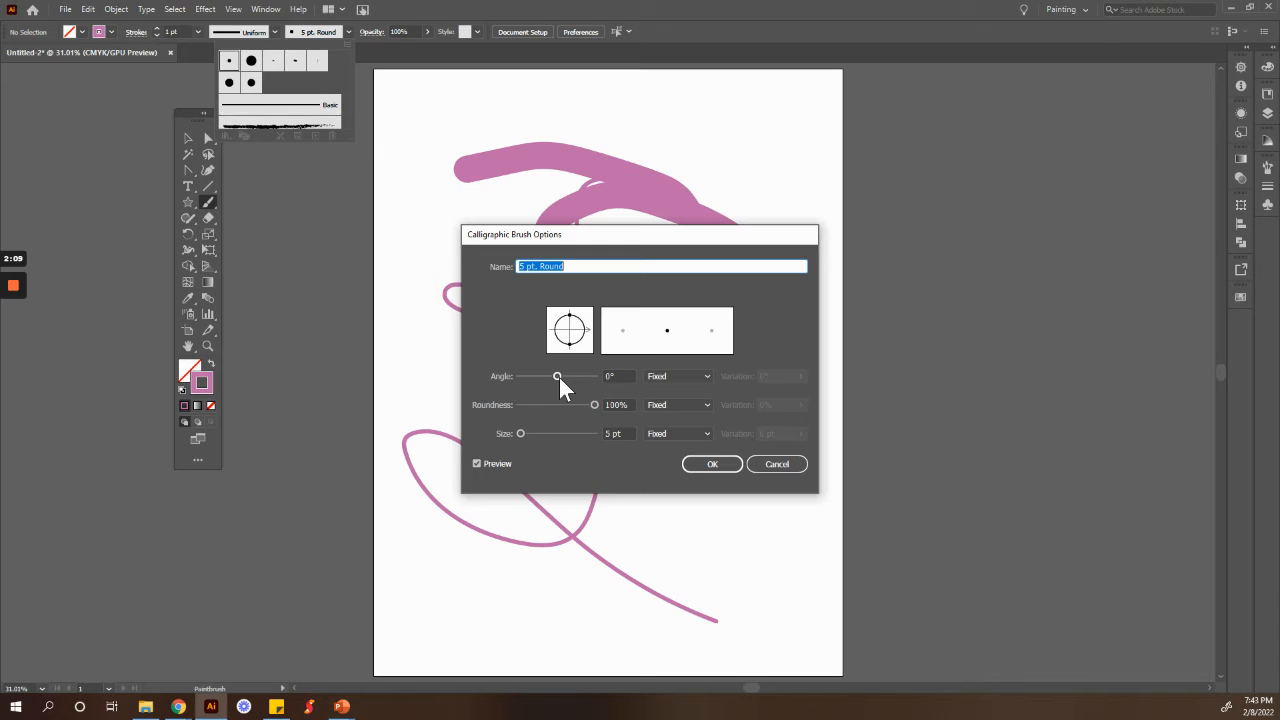
mouse_move(559, 376)
mouse_down()
mouse_move(543, 379)
mouse_move(590, 376)
mouse_move(568, 412)
mouse_move(546, 407)
mouse_up()
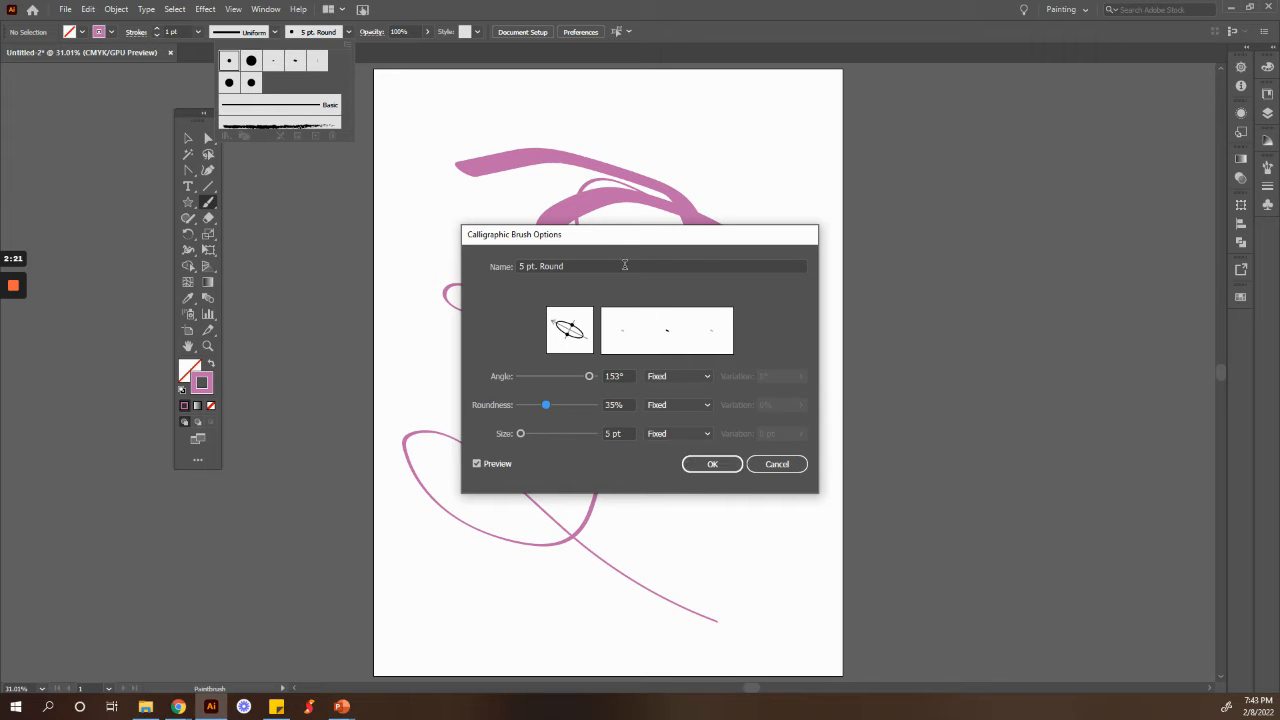
drag(609, 238, 921, 239)
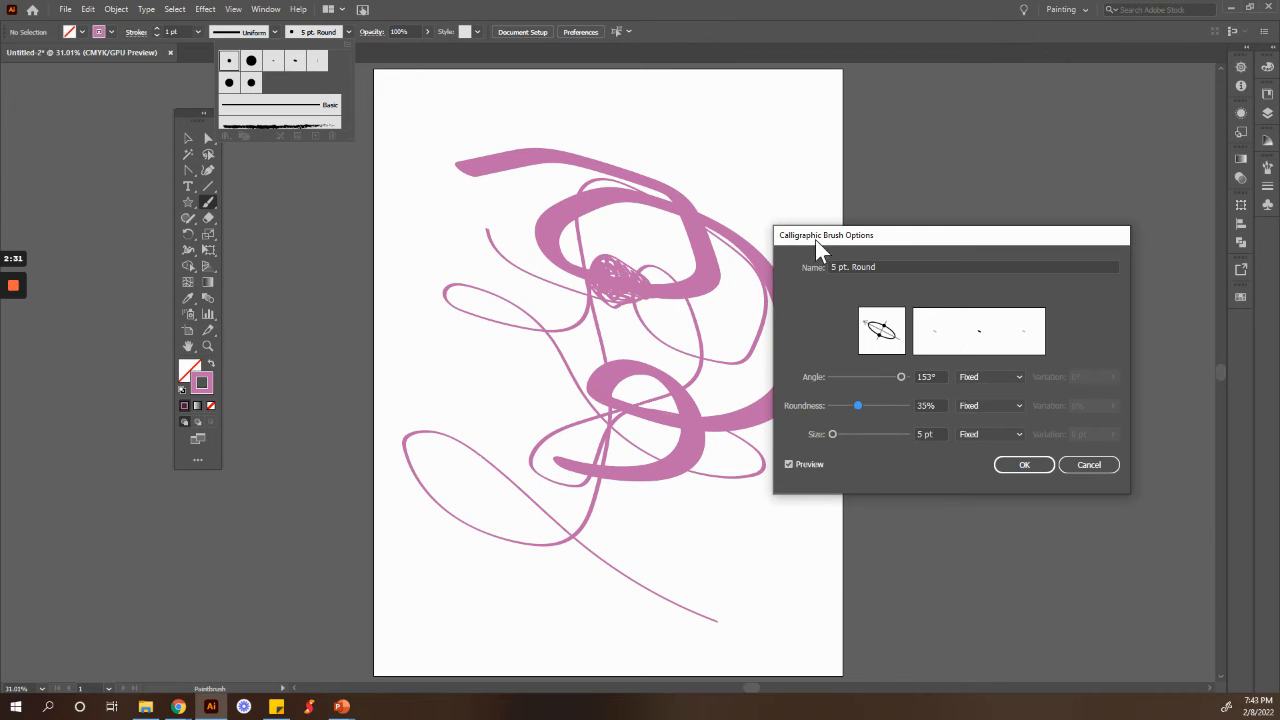
click(787, 463)
click(1089, 466)
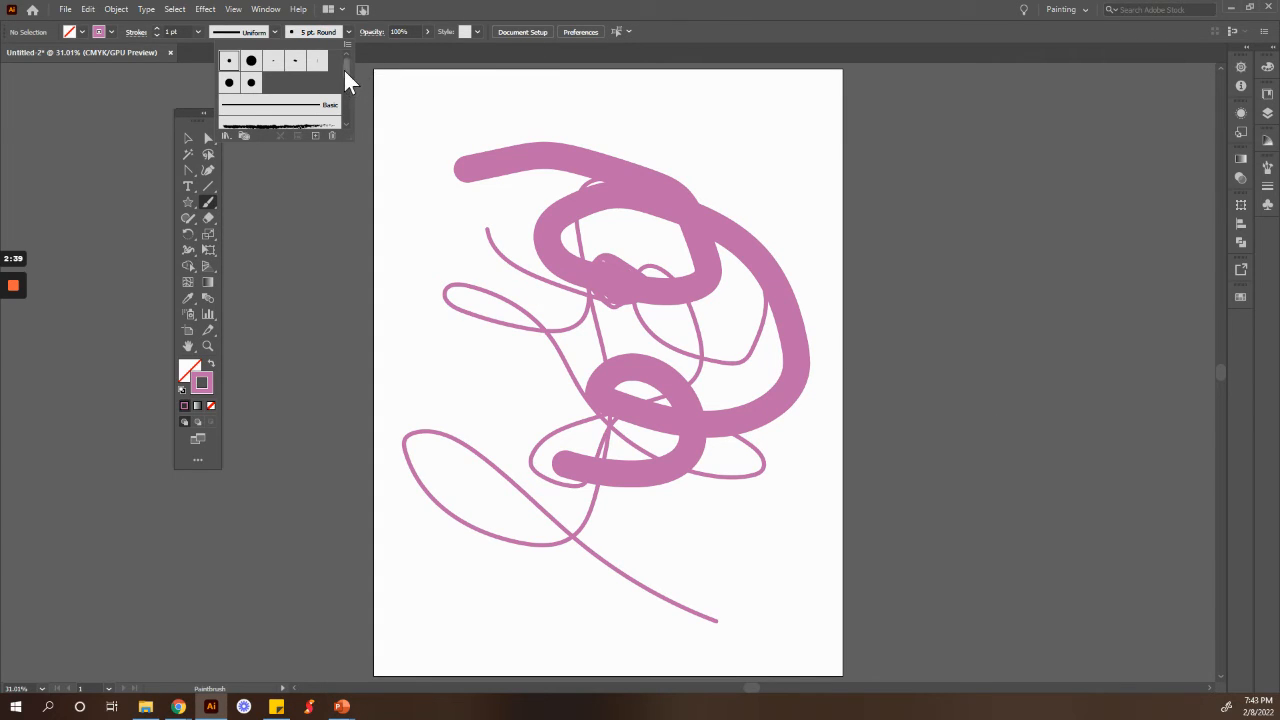
Step: Open the Arrows_Standard brush library
drag(344, 65, 345, 69)
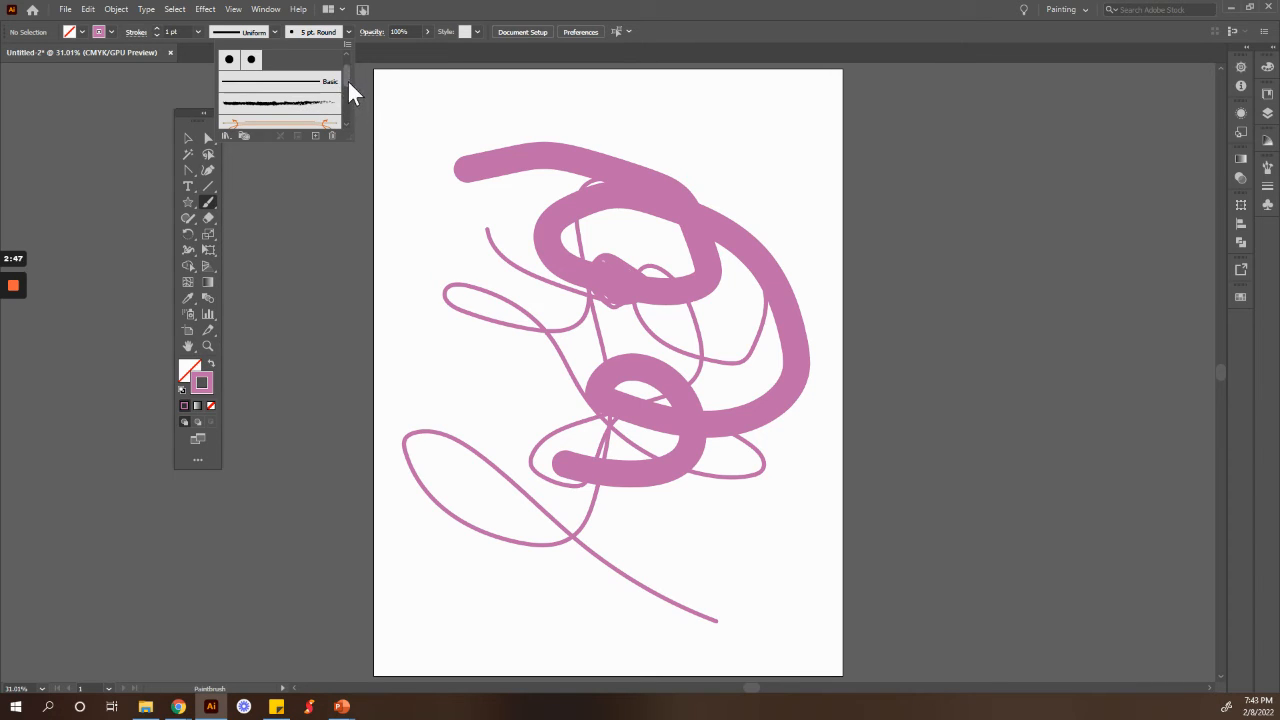
drag(348, 82, 356, 108)
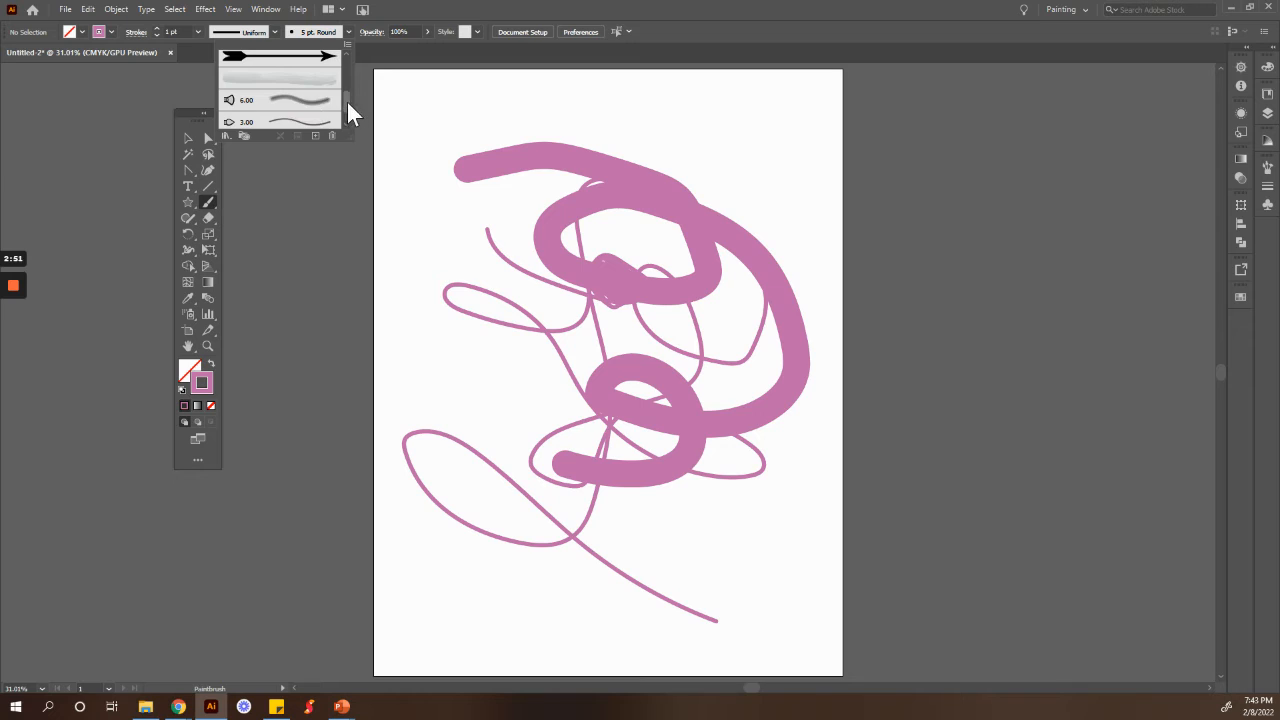
drag(346, 99, 352, 125)
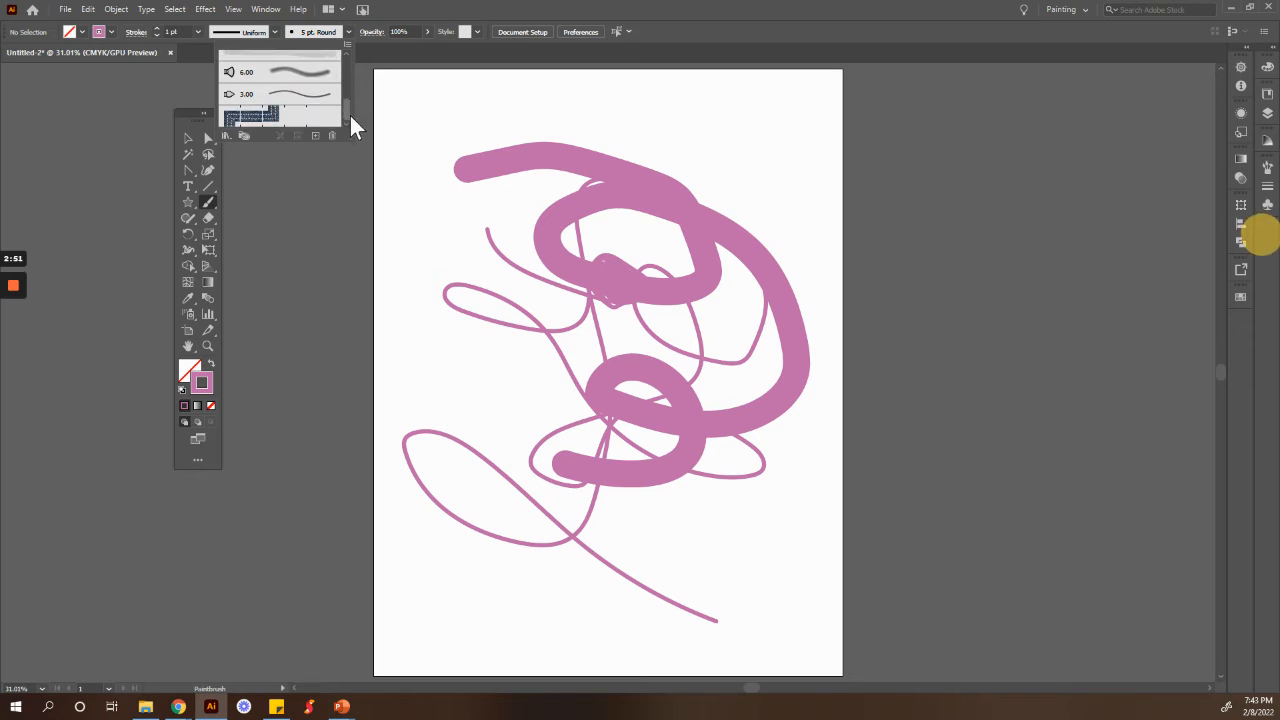
click(226, 136)
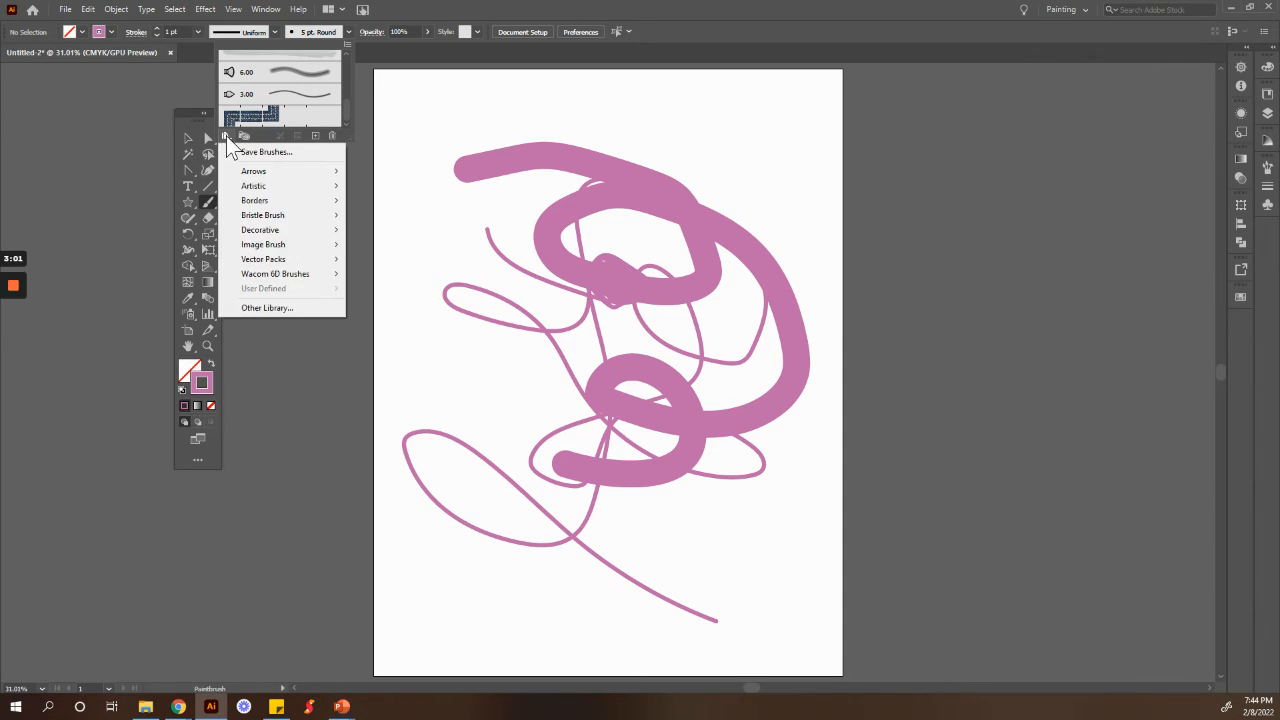
mouse_move(255, 172)
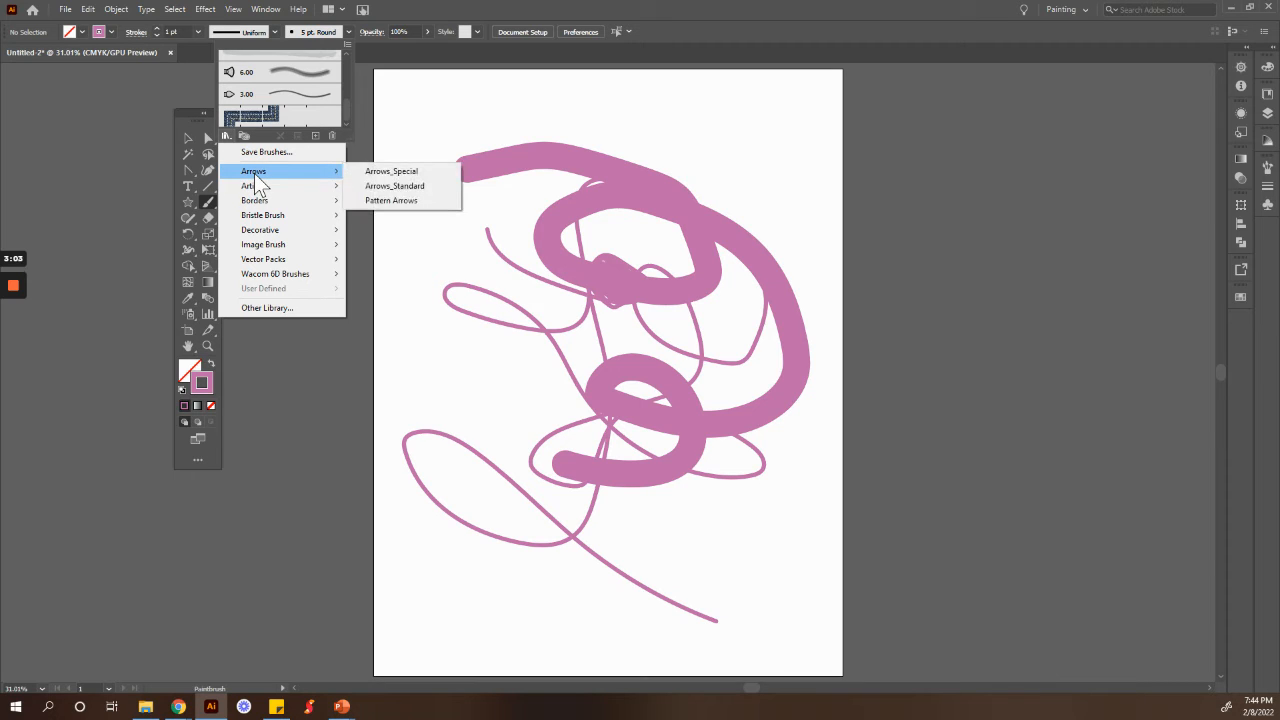
click(406, 186)
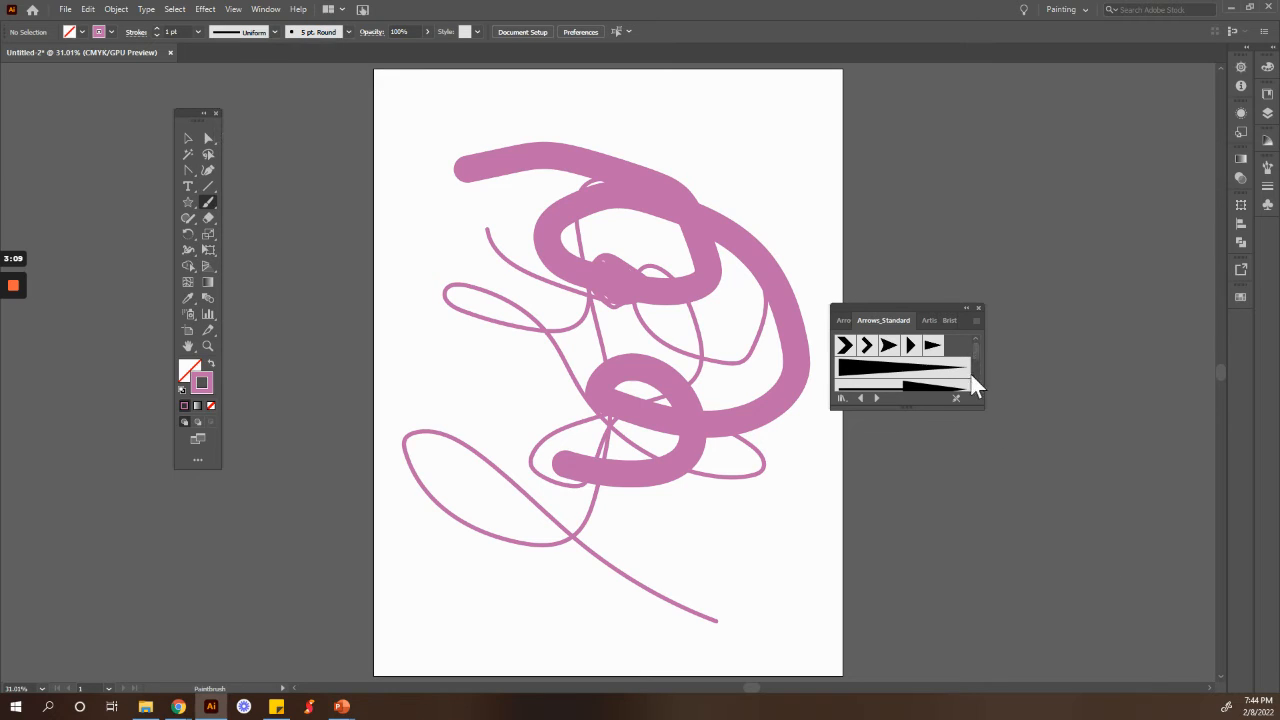
Step: Paint two strokes with arrow brushes from the Arrows_Standard library, one short near the top and one long curving arrow
click(933, 389)
drag(648, 98, 684, 119)
click(913, 387)
mouse_move(681, 149)
mouse_down()
mouse_move(753, 222)
mouse_move(762, 305)
mouse_move(748, 336)
mouse_move(704, 334)
mouse_move(643, 297)
mouse_move(601, 298)
mouse_move(500, 338)
mouse_move(477, 367)
mouse_move(507, 569)
mouse_move(642, 652)
mouse_move(764, 666)
mouse_move(769, 620)
mouse_move(714, 548)
mouse_move(669, 540)
mouse_up()
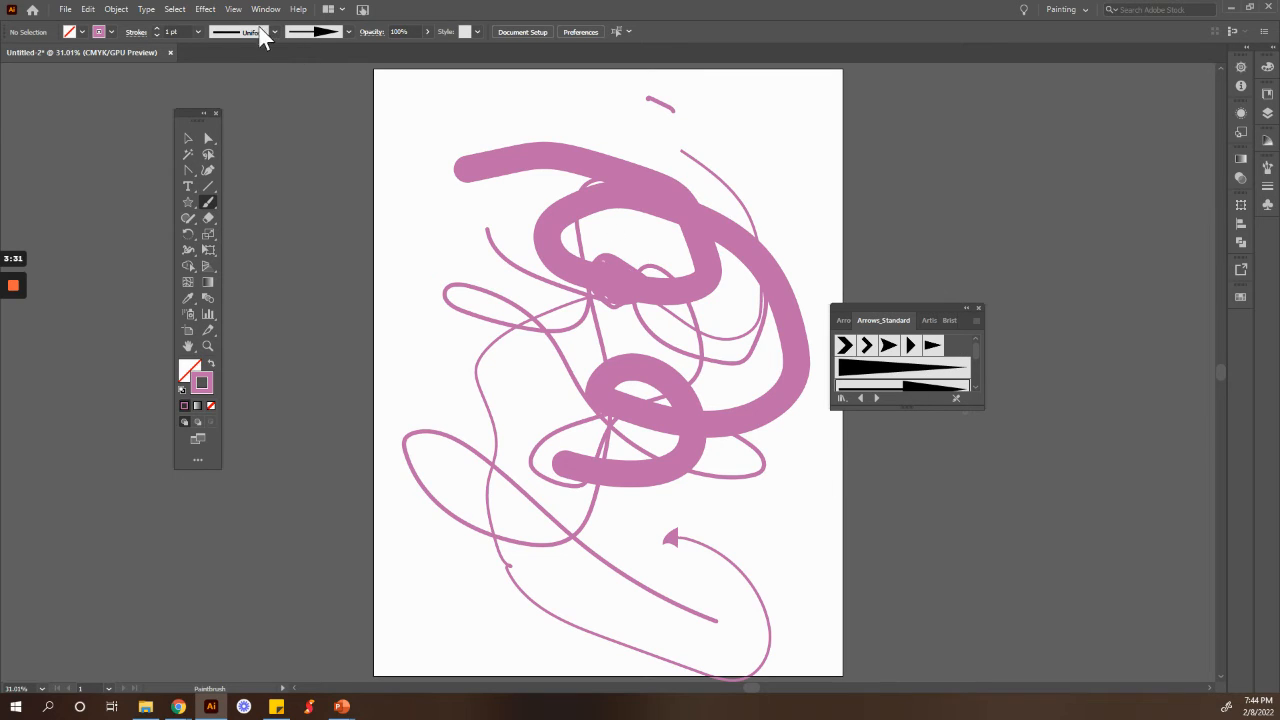
Step: Open the Artistic_Watercolor brush library
click(348, 32)
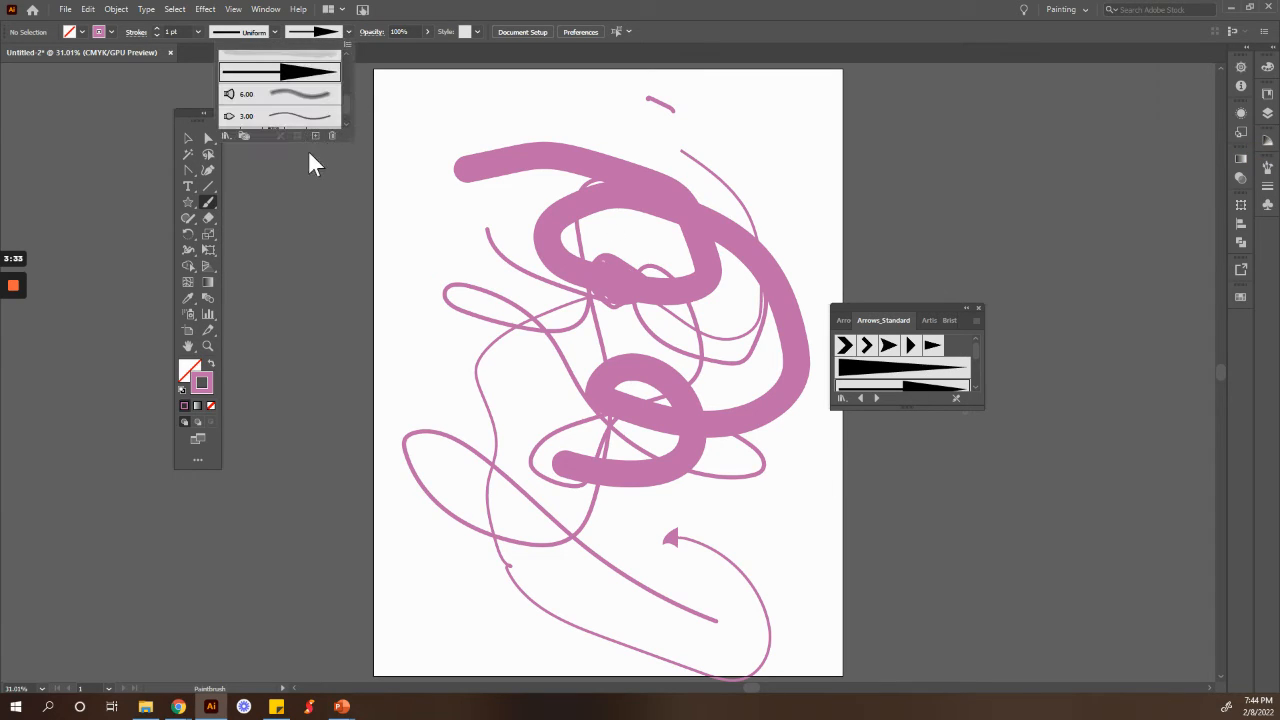
click(229, 133)
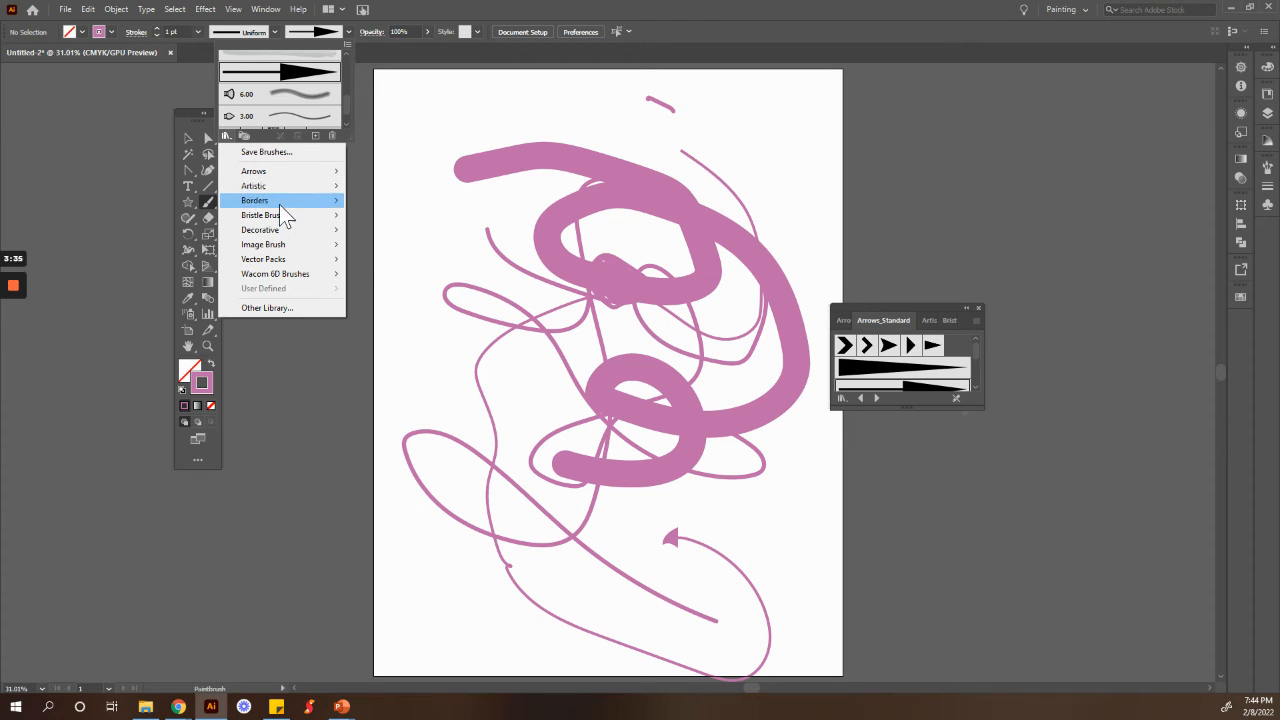
mouse_move(276, 184)
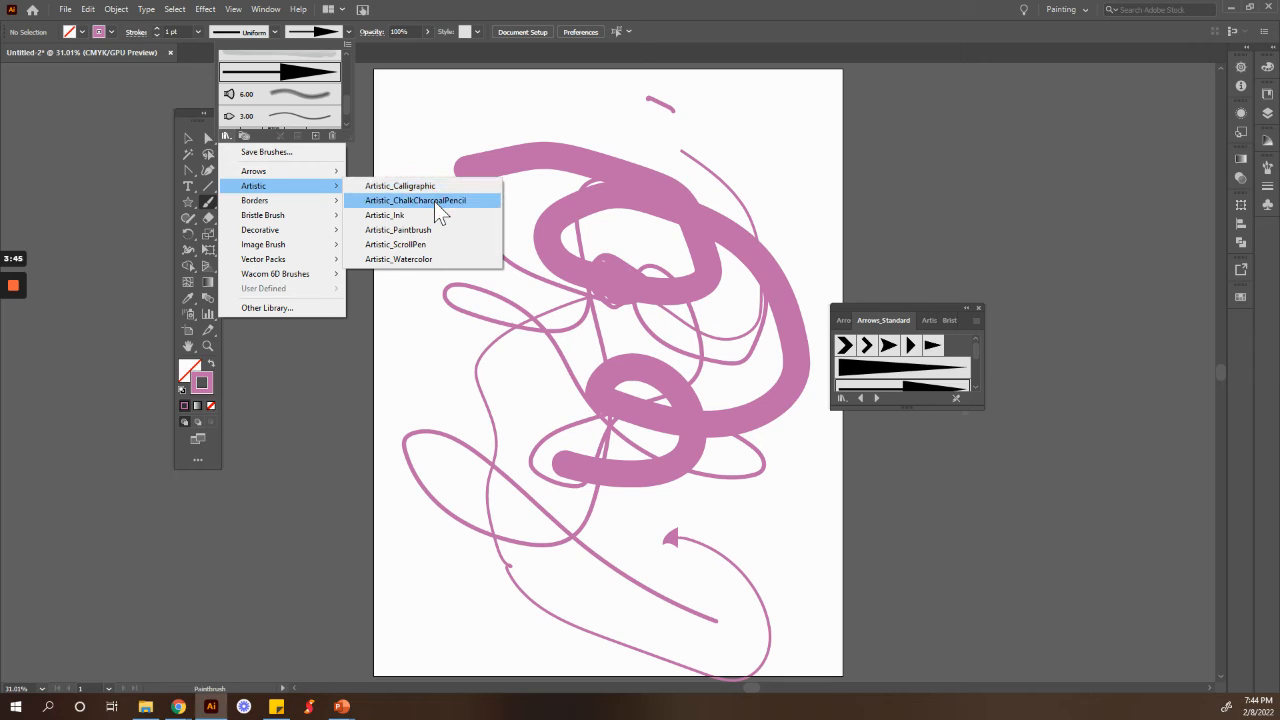
click(434, 260)
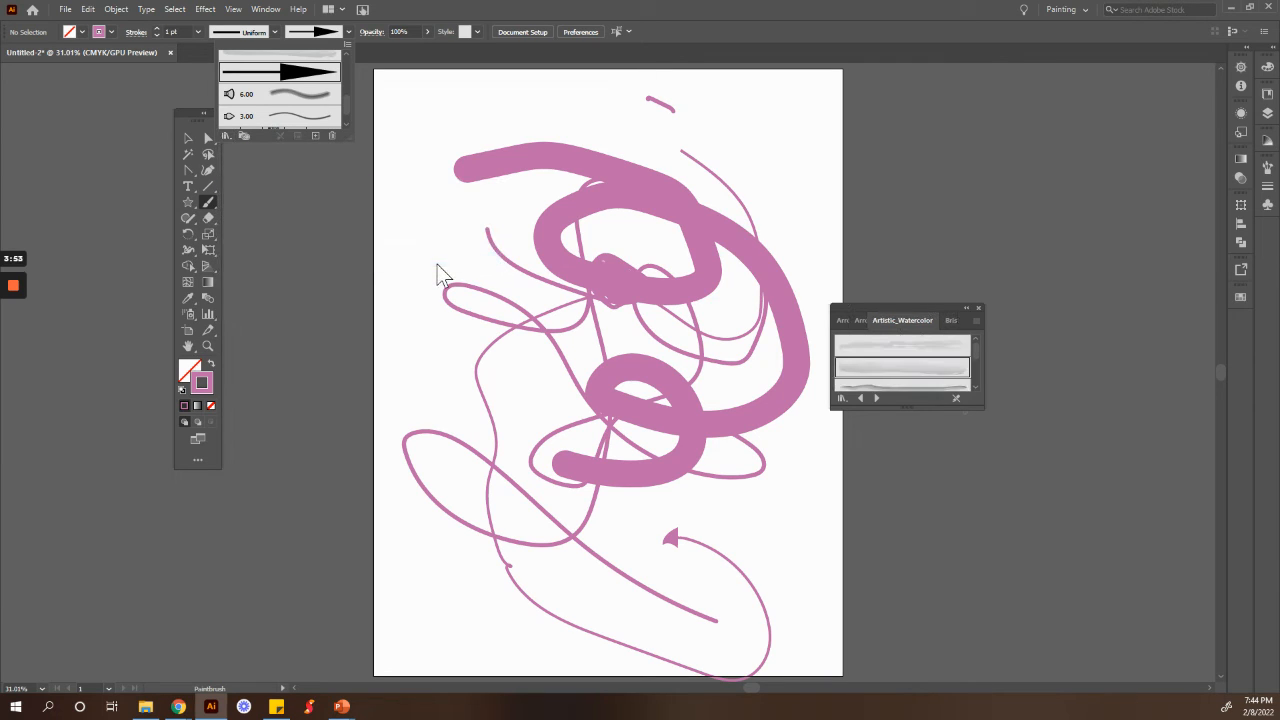
Step: Pick a watercolor brush and paint two light strokes across the top of the artboard
click(977, 353)
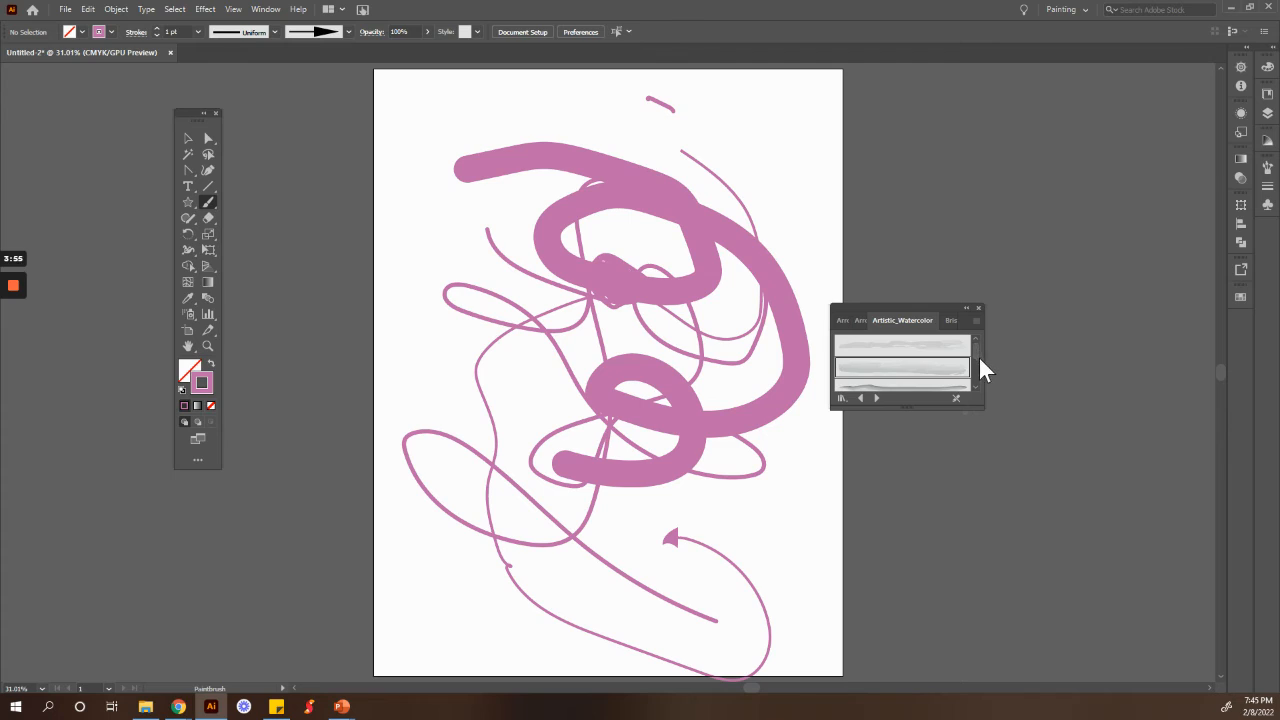
scroll(974, 354, down, 1)
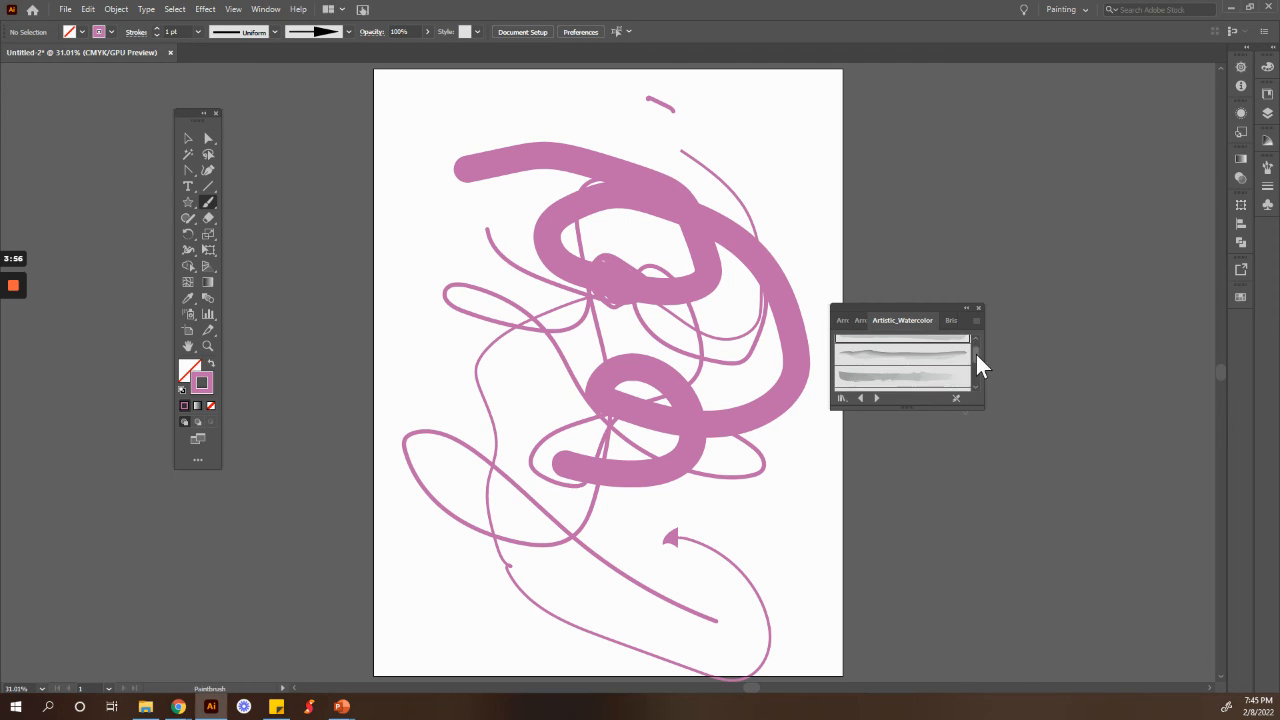
click(897, 371)
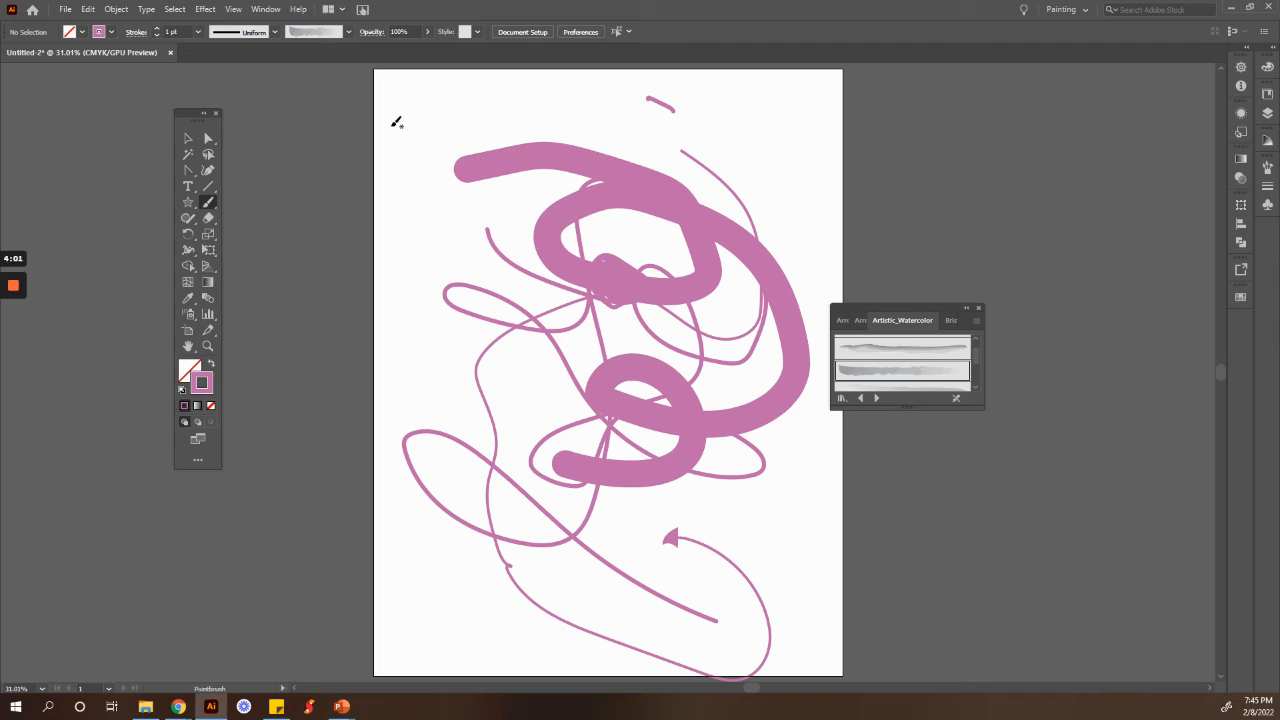
mouse_move(392, 124)
mouse_down()
mouse_move(436, 140)
mouse_move(521, 122)
mouse_move(567, 130)
mouse_move(665, 181)
mouse_move(744, 183)
mouse_move(766, 137)
mouse_up()
drag(657, 103, 751, 123)
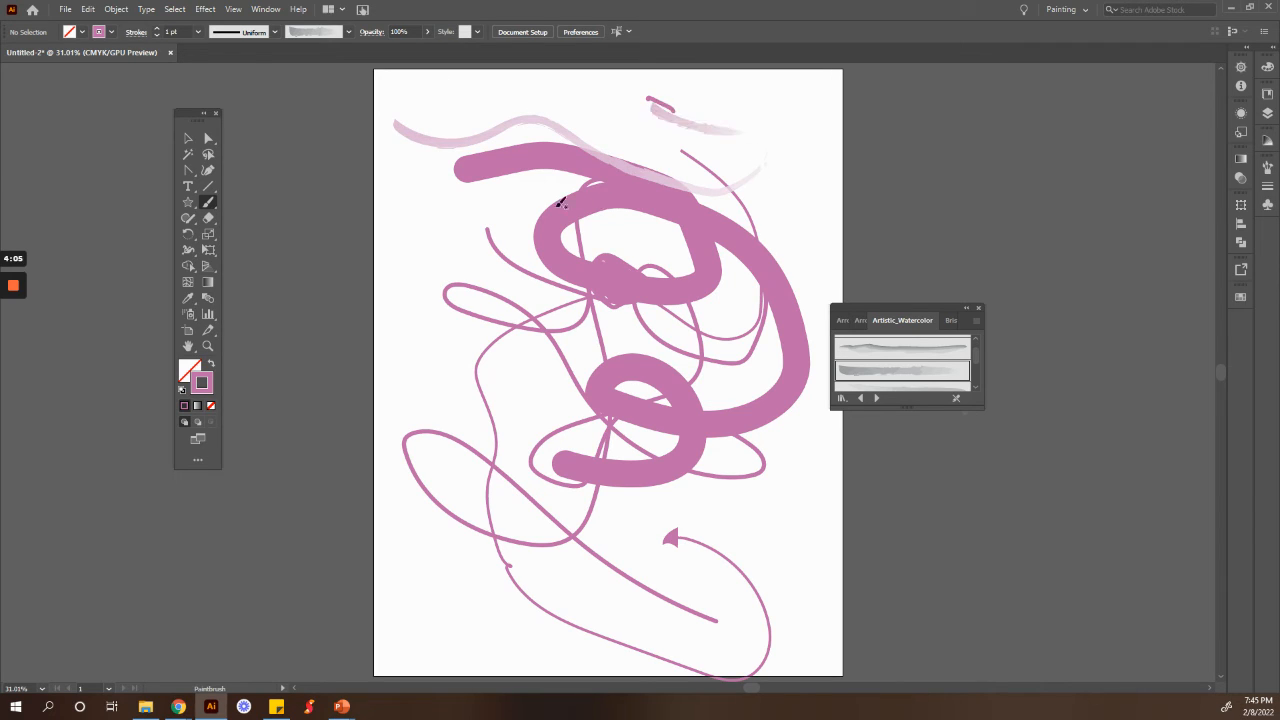
Step: Paint another light watercolor stroke near the upper left of the artboard
mouse_move(432, 194)
mouse_down()
mouse_move(518, 228)
mouse_move(442, 229)
mouse_move(546, 270)
mouse_up()
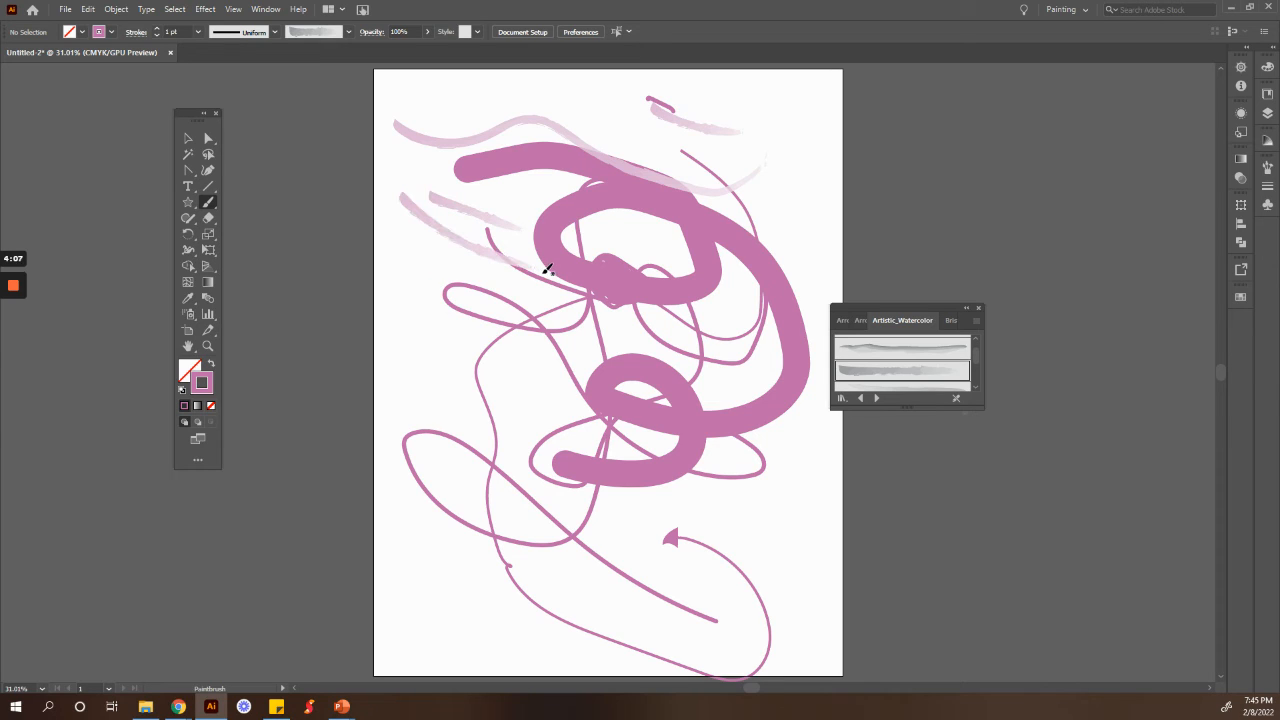
Step: Create a new Bristle Brush and set its shape to Flat Fan
click(348, 32)
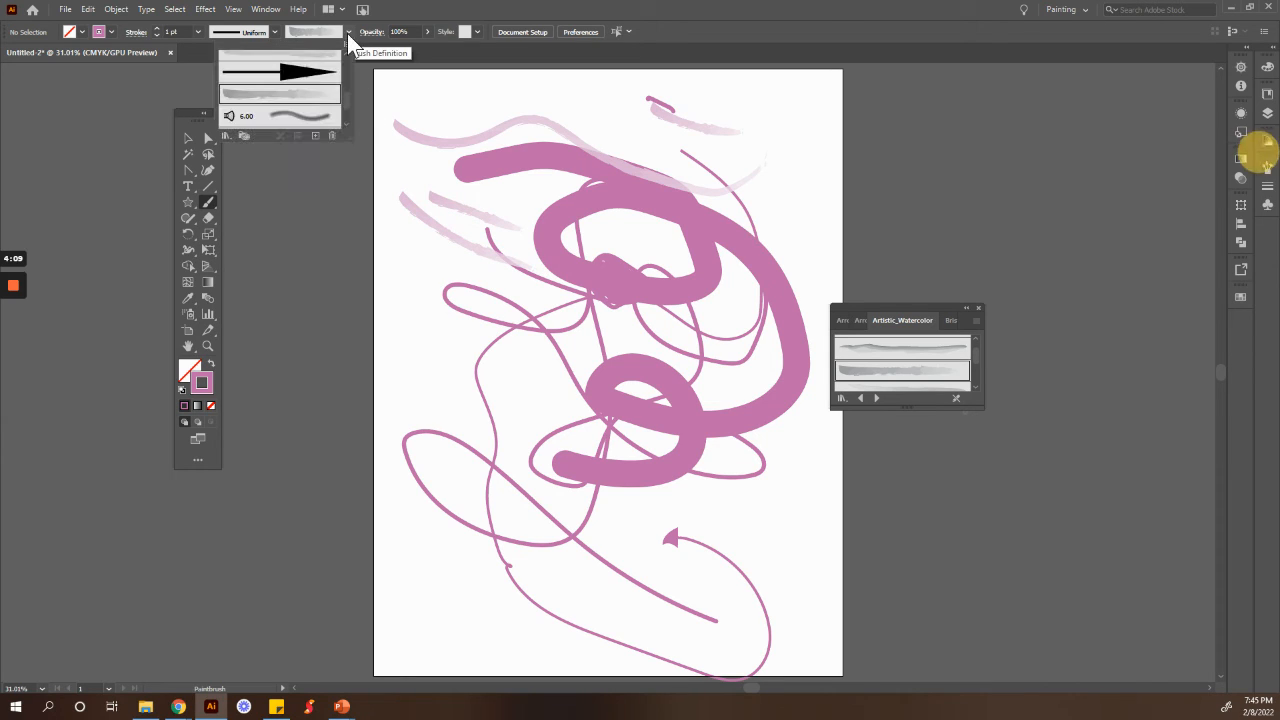
click(314, 137)
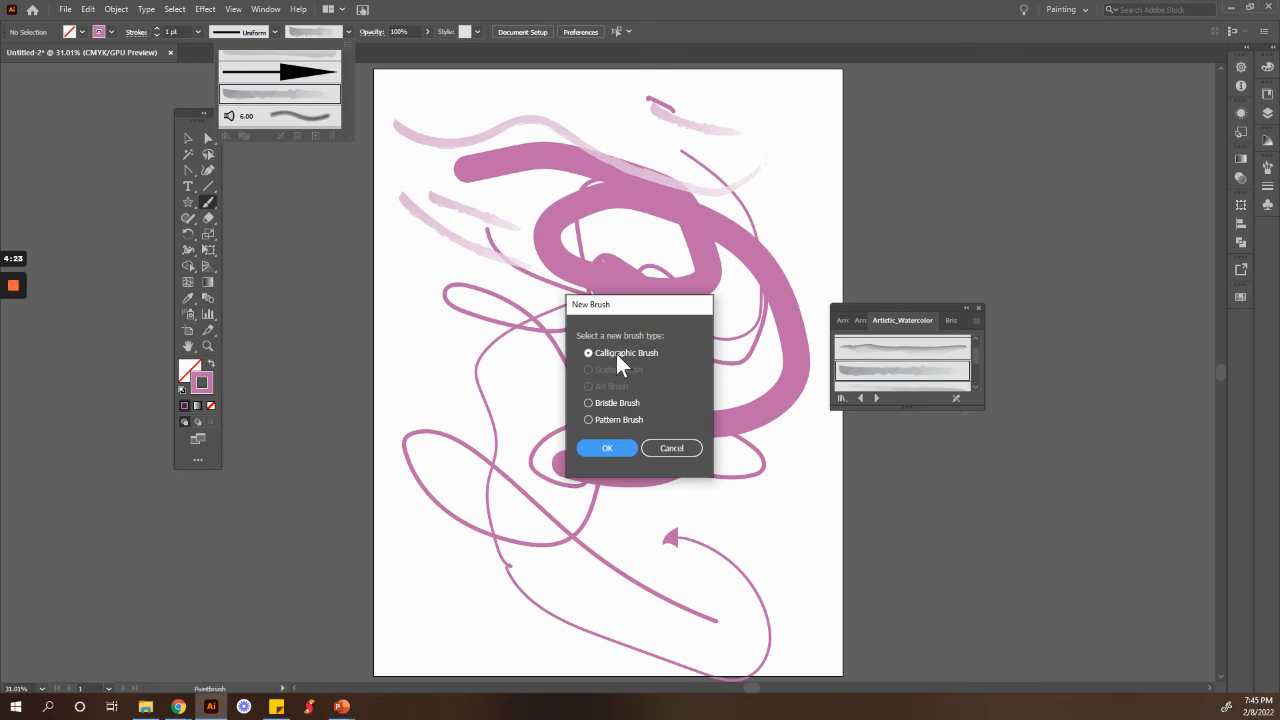
click(590, 402)
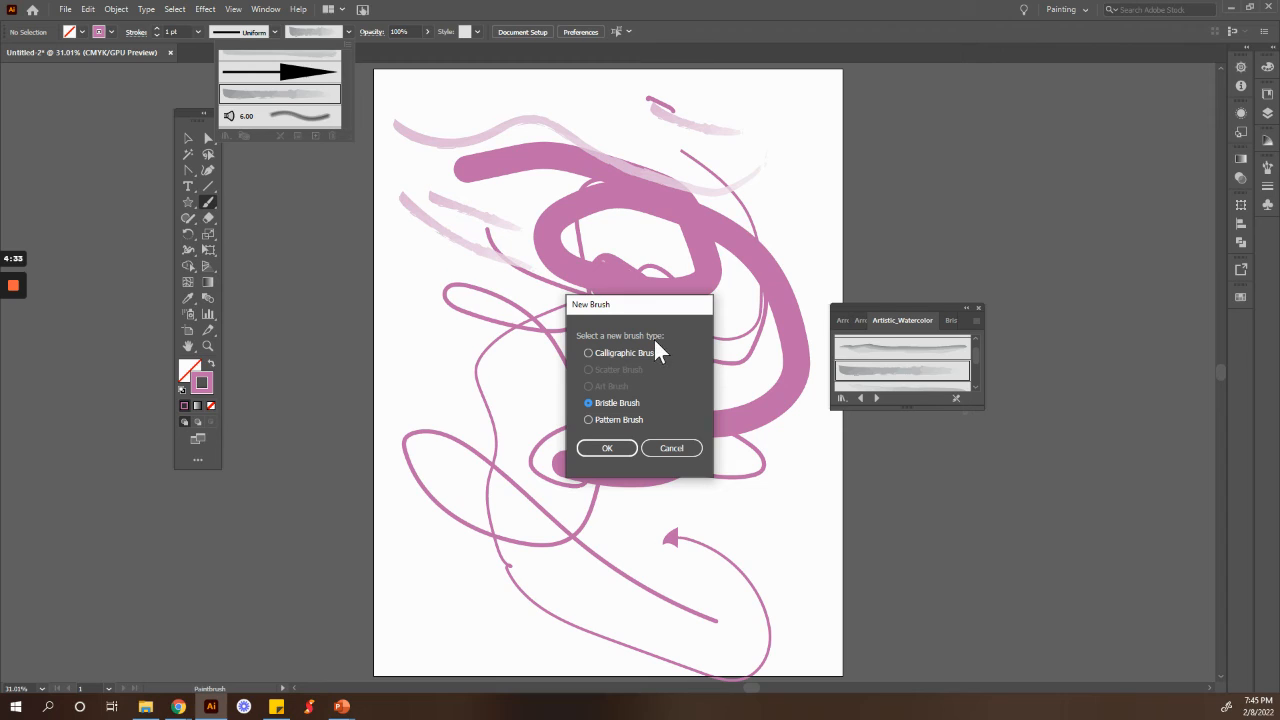
click(625, 452)
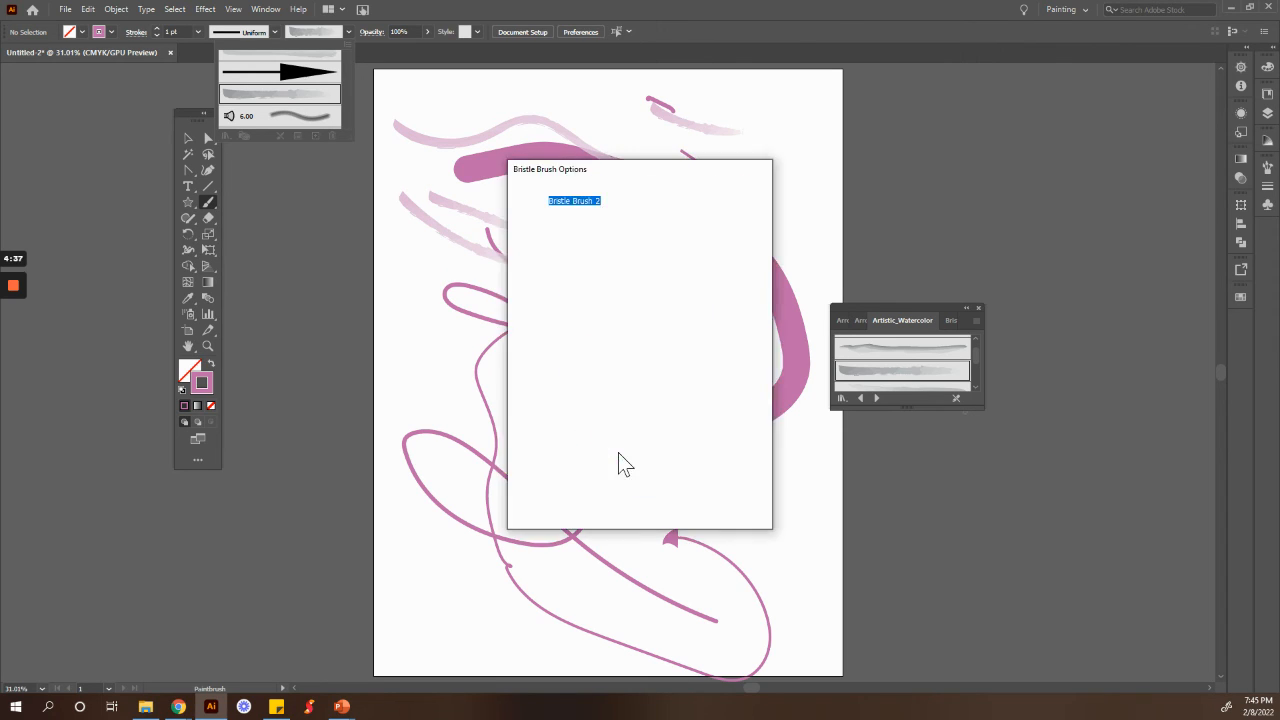
click(591, 226)
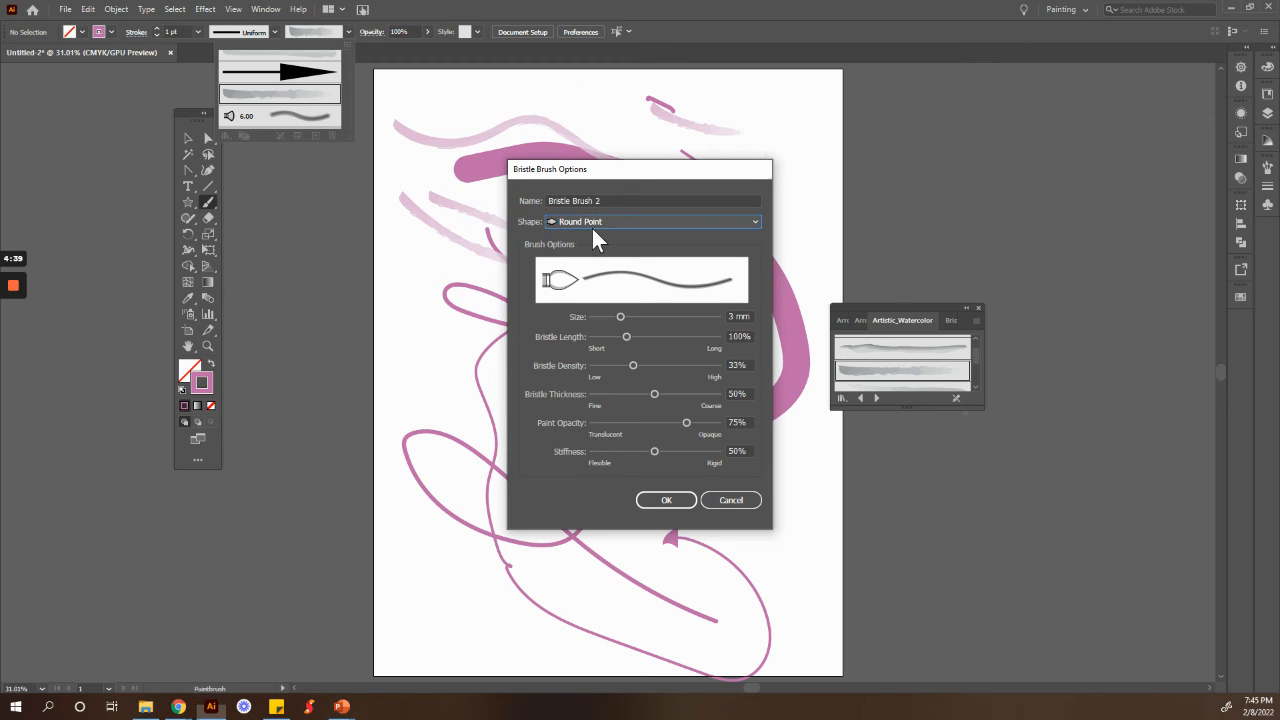
click(599, 223)
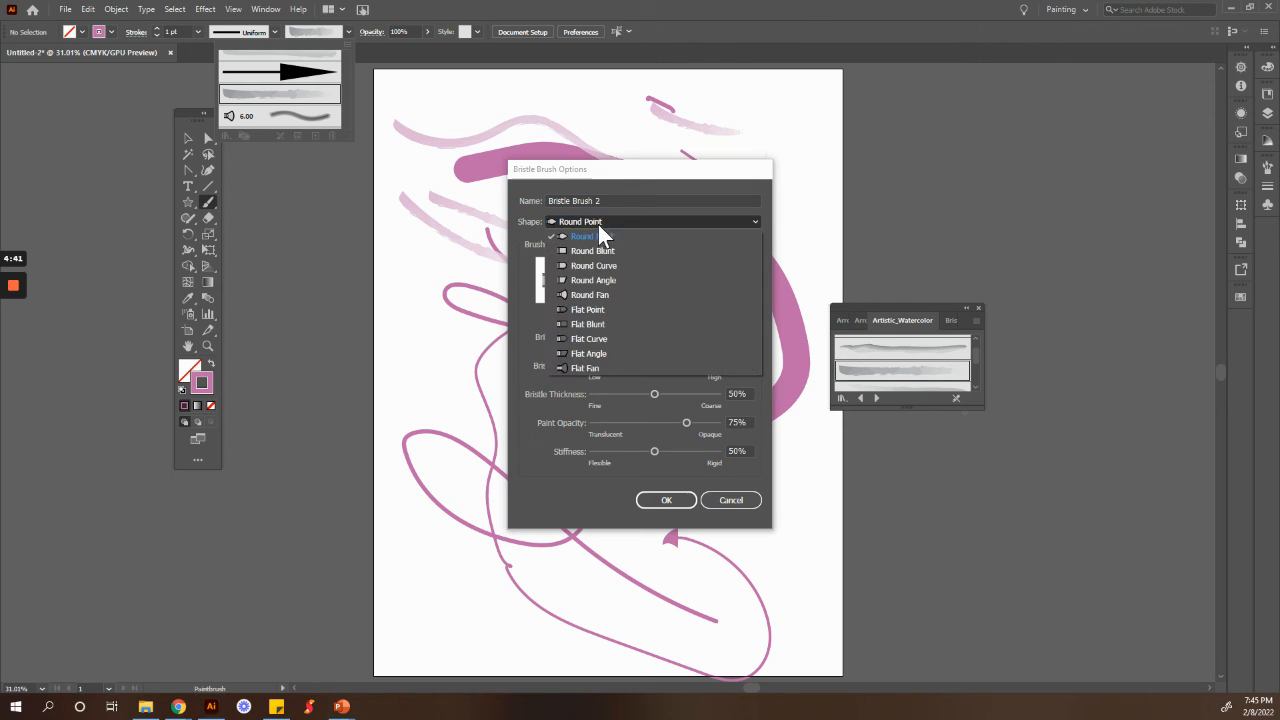
click(583, 366)
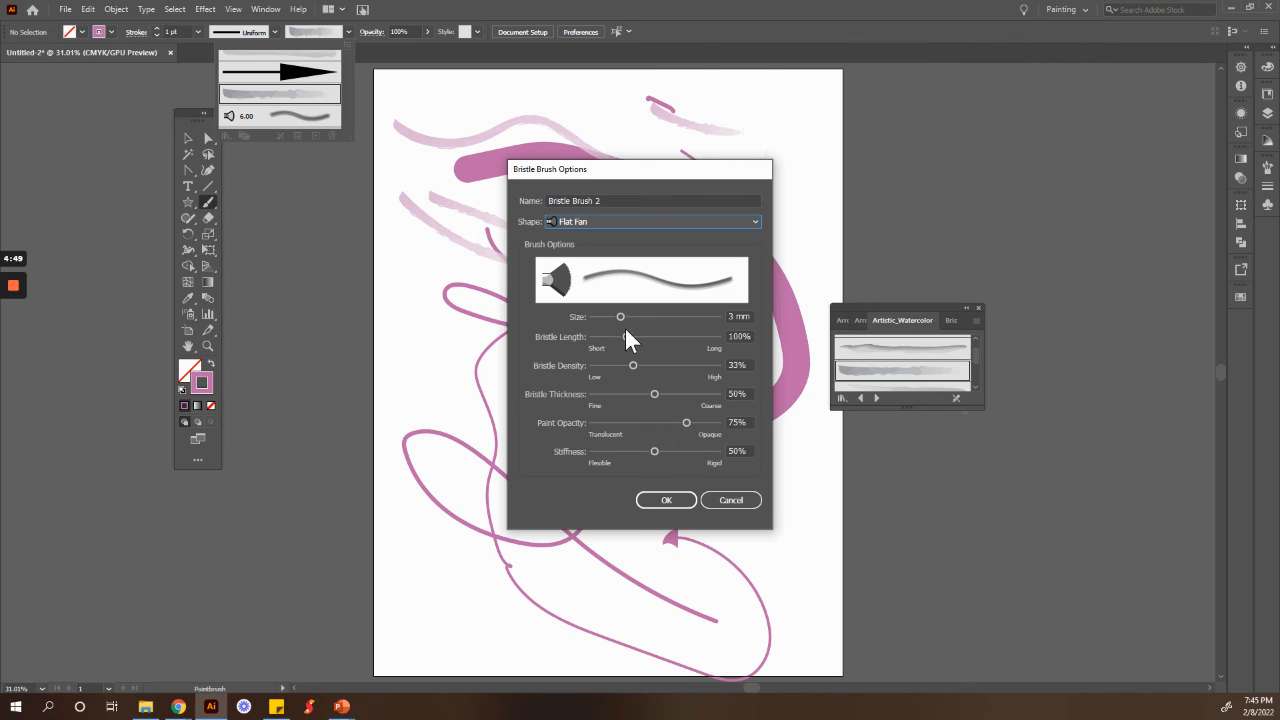
Step: Set the bristle brush to size 3.91 mm, length 129%, density 100%, opacity 84%, thickness 53%, stiffness 32%, and confirm
drag(620, 317, 633, 317)
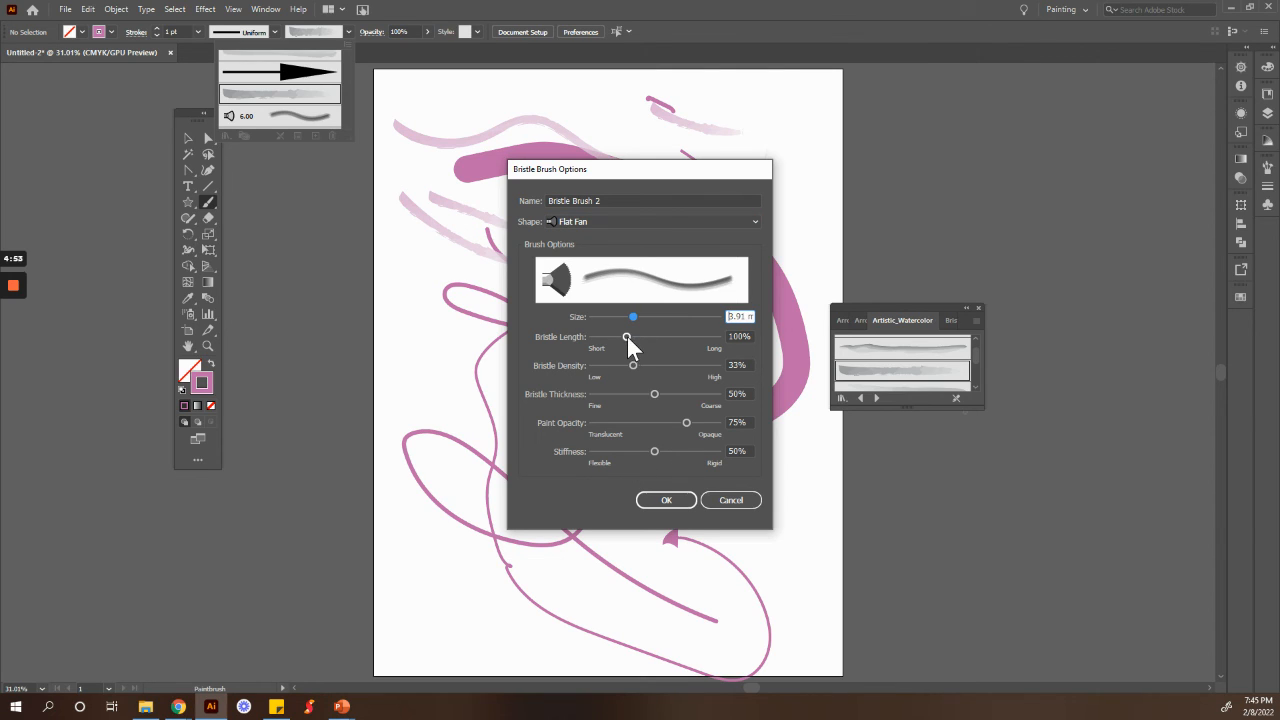
drag(627, 336, 698, 378)
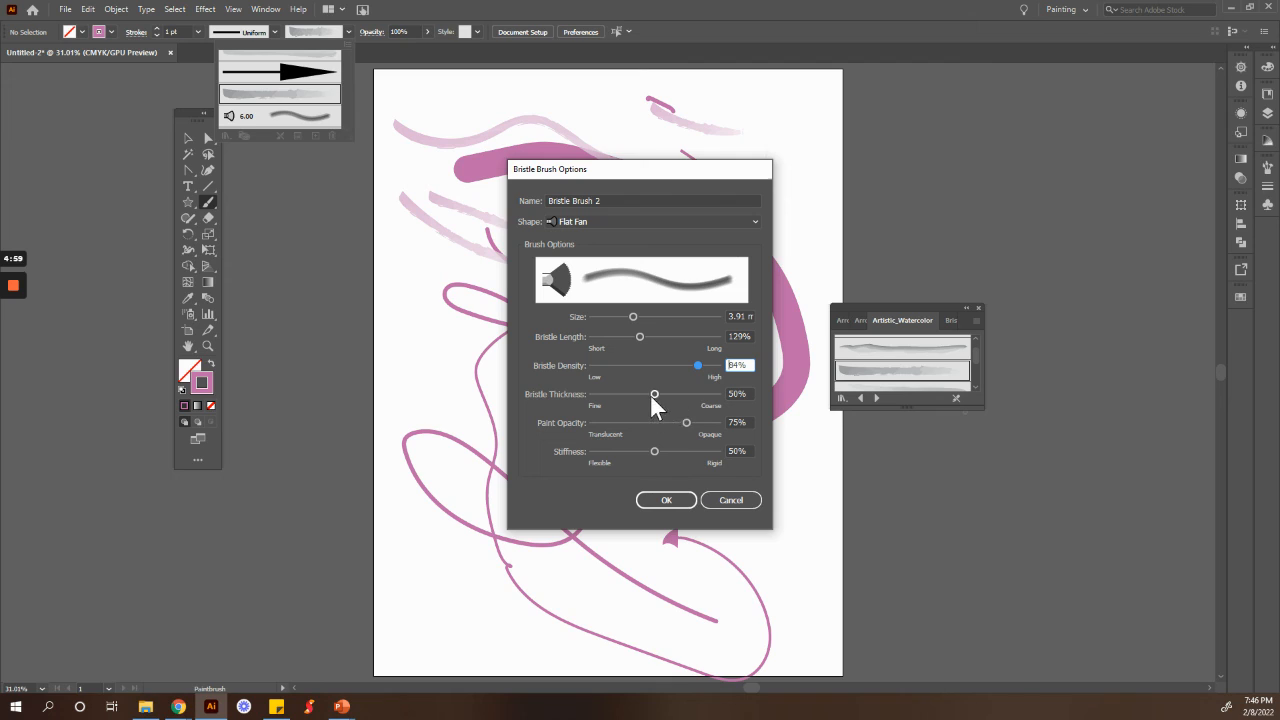
drag(716, 364, 712, 370)
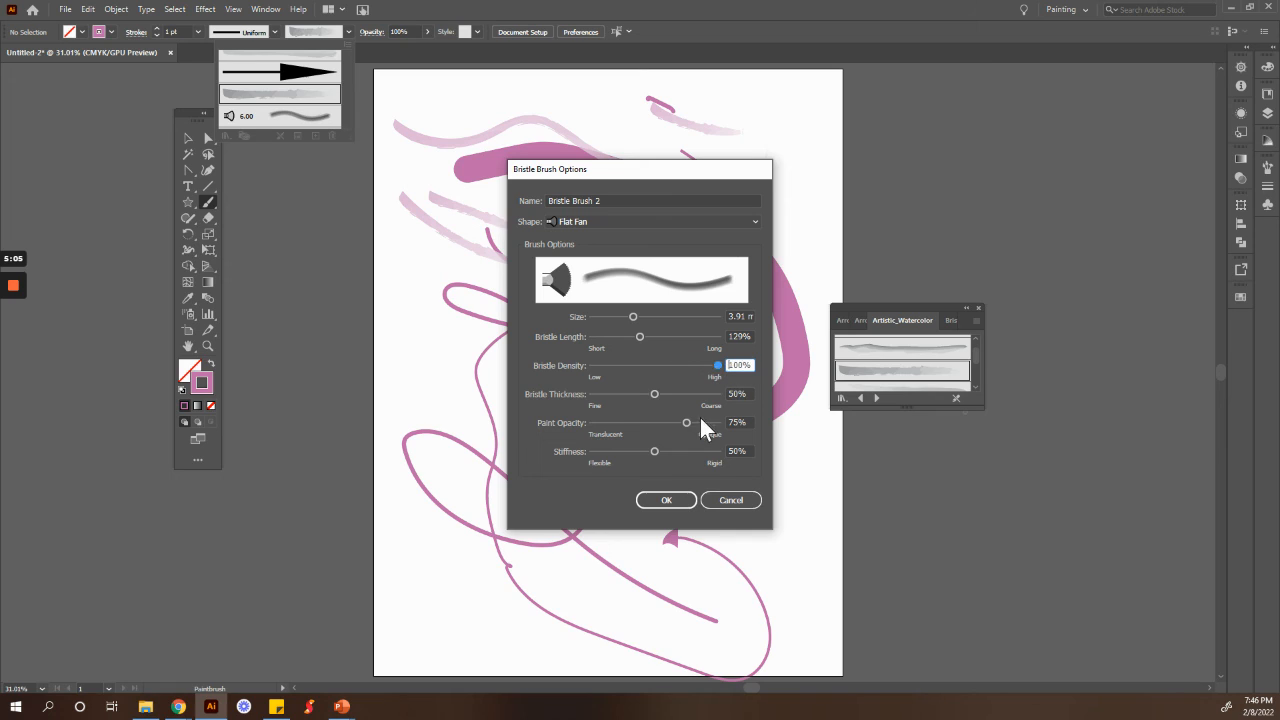
mouse_move(686, 420)
mouse_down()
mouse_move(723, 431)
mouse_move(687, 414)
mouse_move(698, 421)
mouse_up()
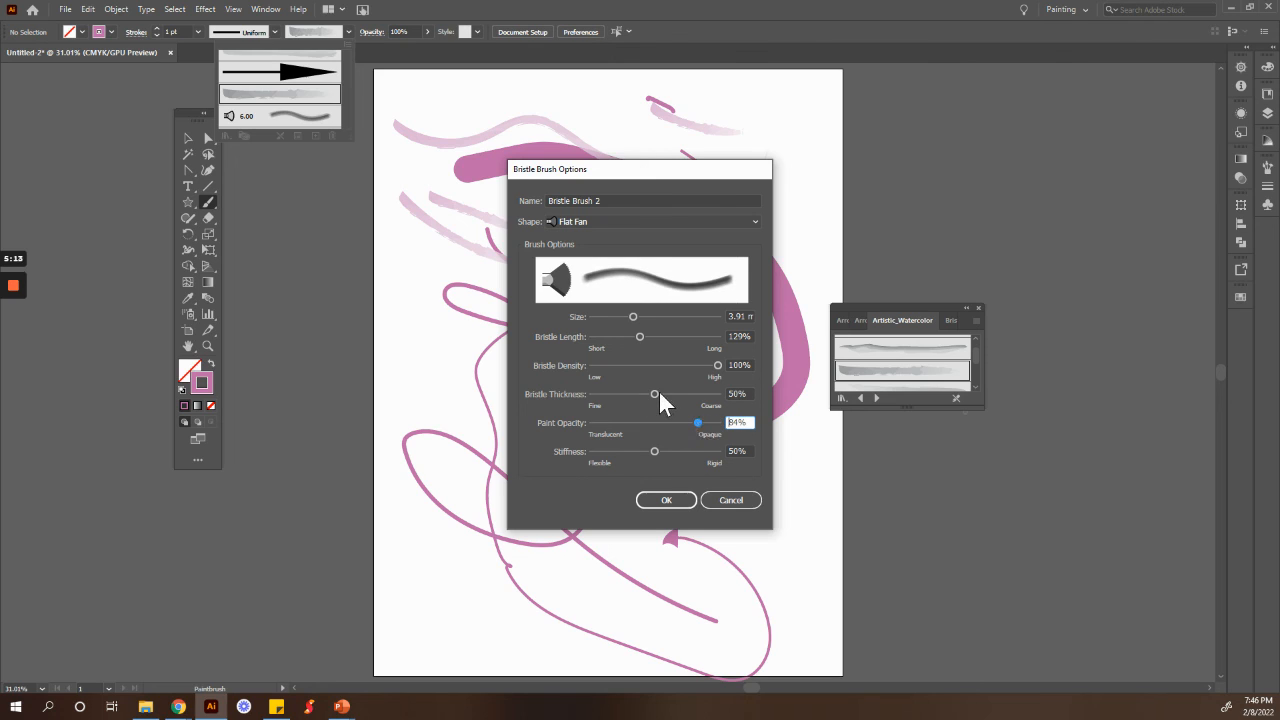
drag(655, 396, 678, 396)
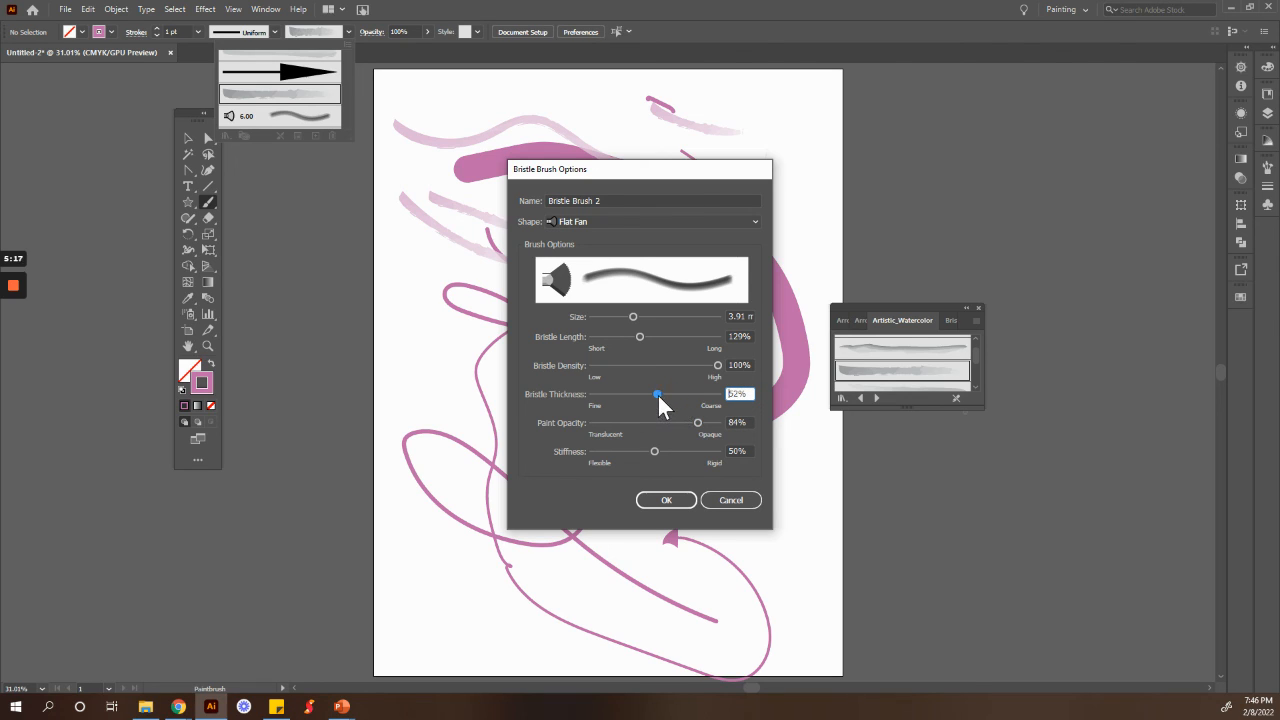
drag(654, 390, 658, 390)
drag(657, 454, 633, 452)
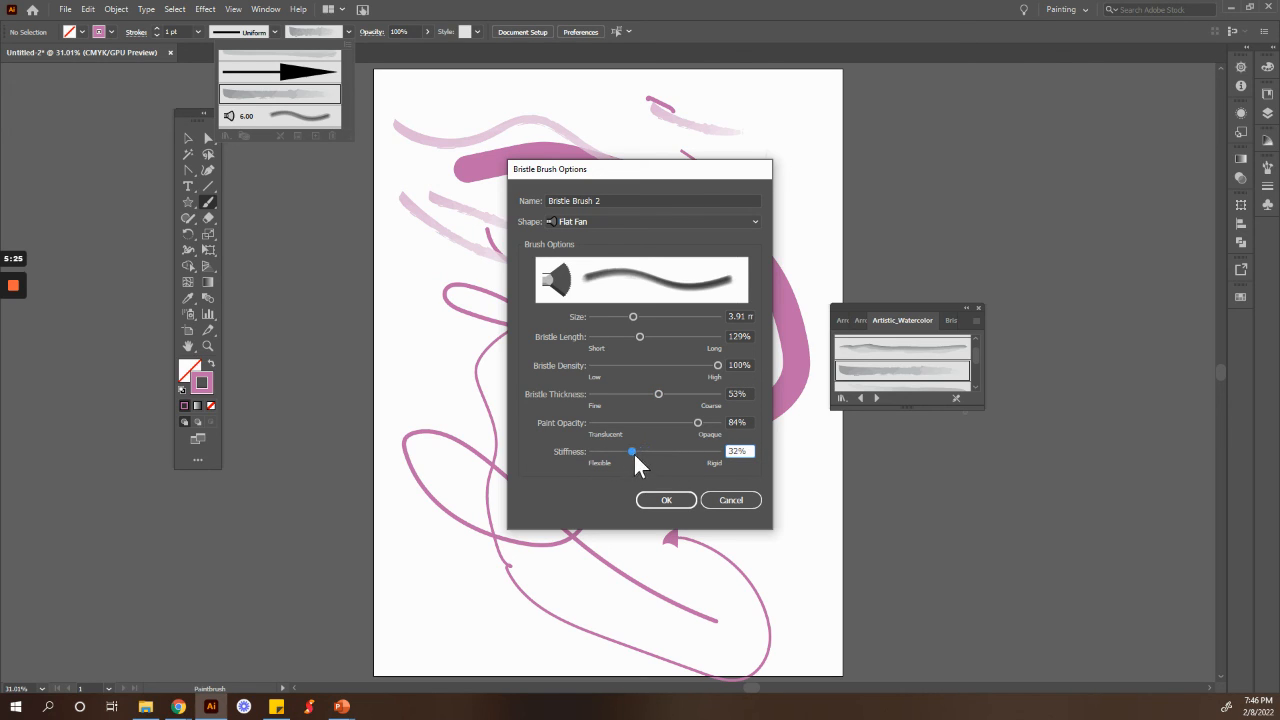
click(665, 501)
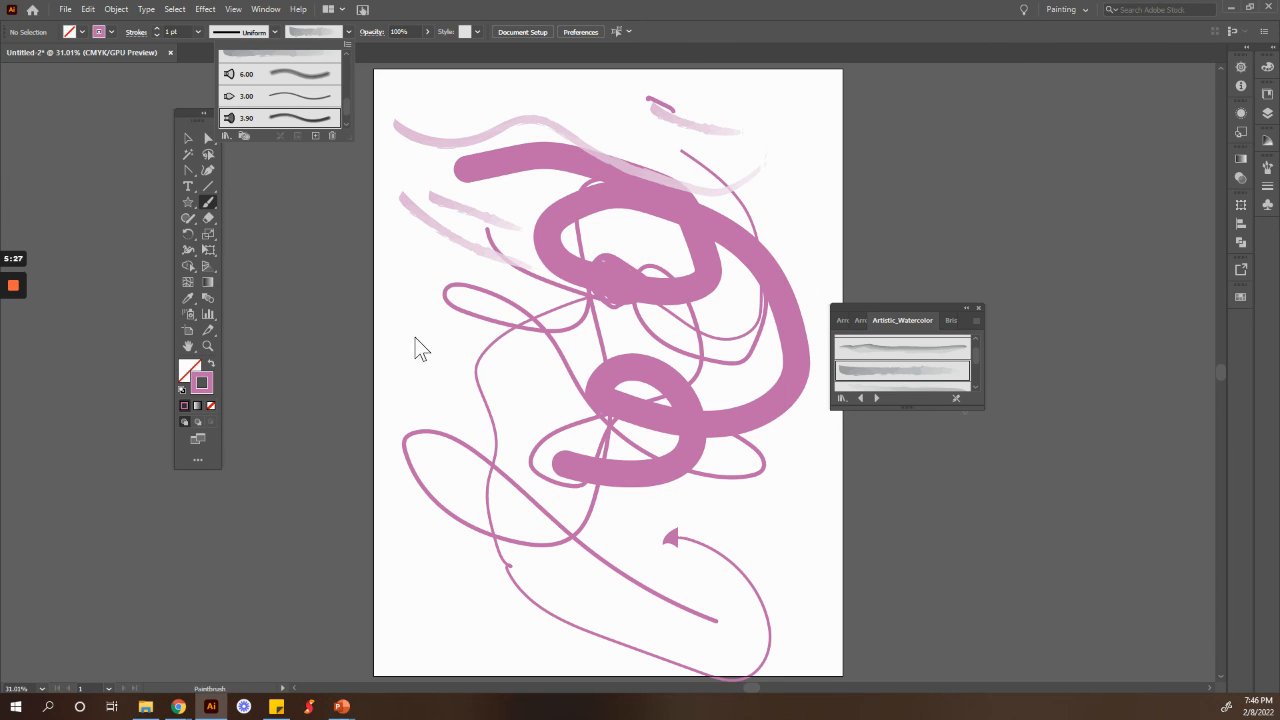
Step: Select the new bristle brush and change the stroke colour to a blue
click(259, 116)
double_click(205, 382)
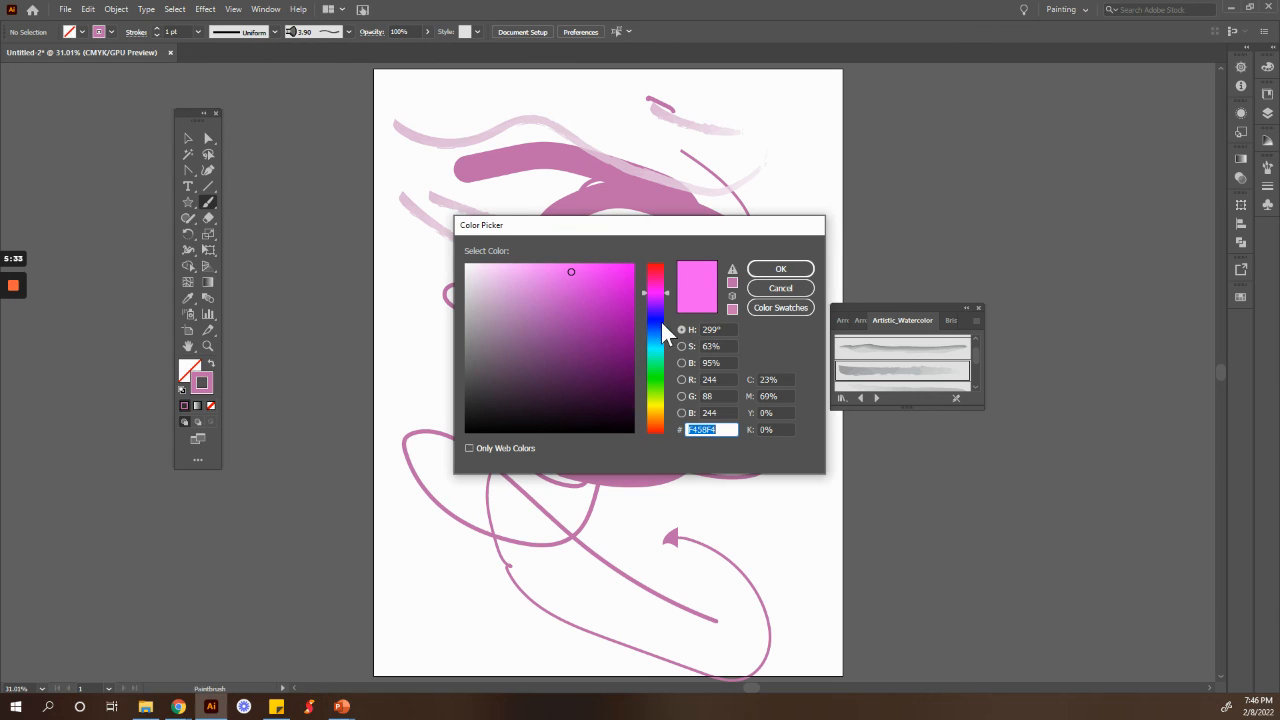
click(655, 322)
click(584, 298)
click(772, 274)
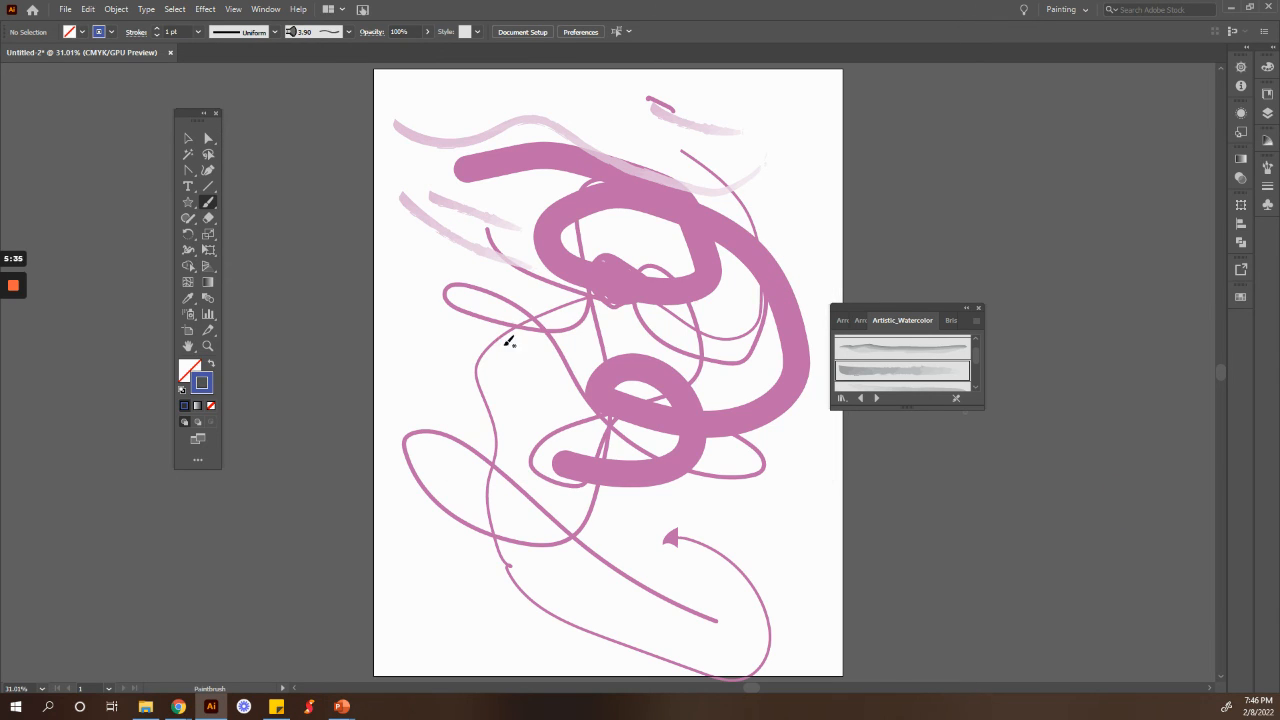
Step: Paint several blue bristle brush strokes down the left side and centre of the artboard
mouse_move(519, 369)
mouse_down()
mouse_move(587, 450)
mouse_move(665, 485)
mouse_move(692, 537)
mouse_move(675, 579)
mouse_move(640, 617)
mouse_move(620, 617)
mouse_move(527, 508)
mouse_up()
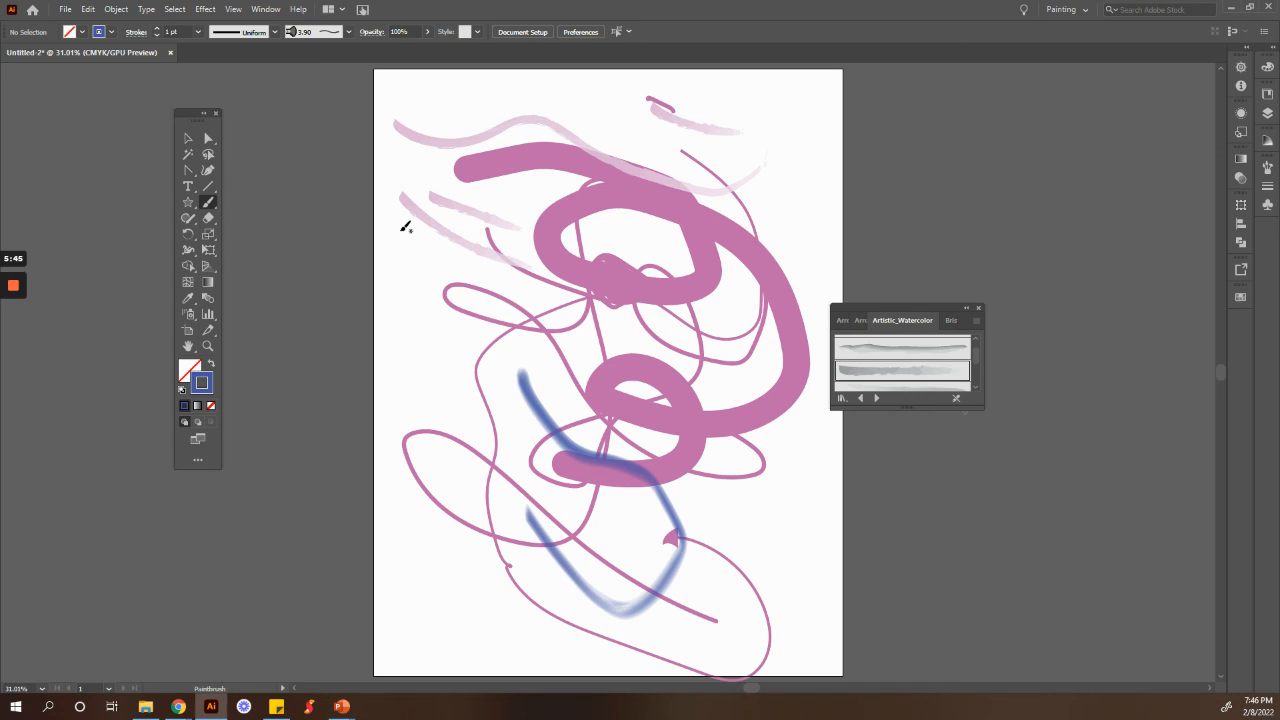
mouse_move(402, 232)
mouse_down()
mouse_move(454, 349)
mouse_move(460, 428)
mouse_up()
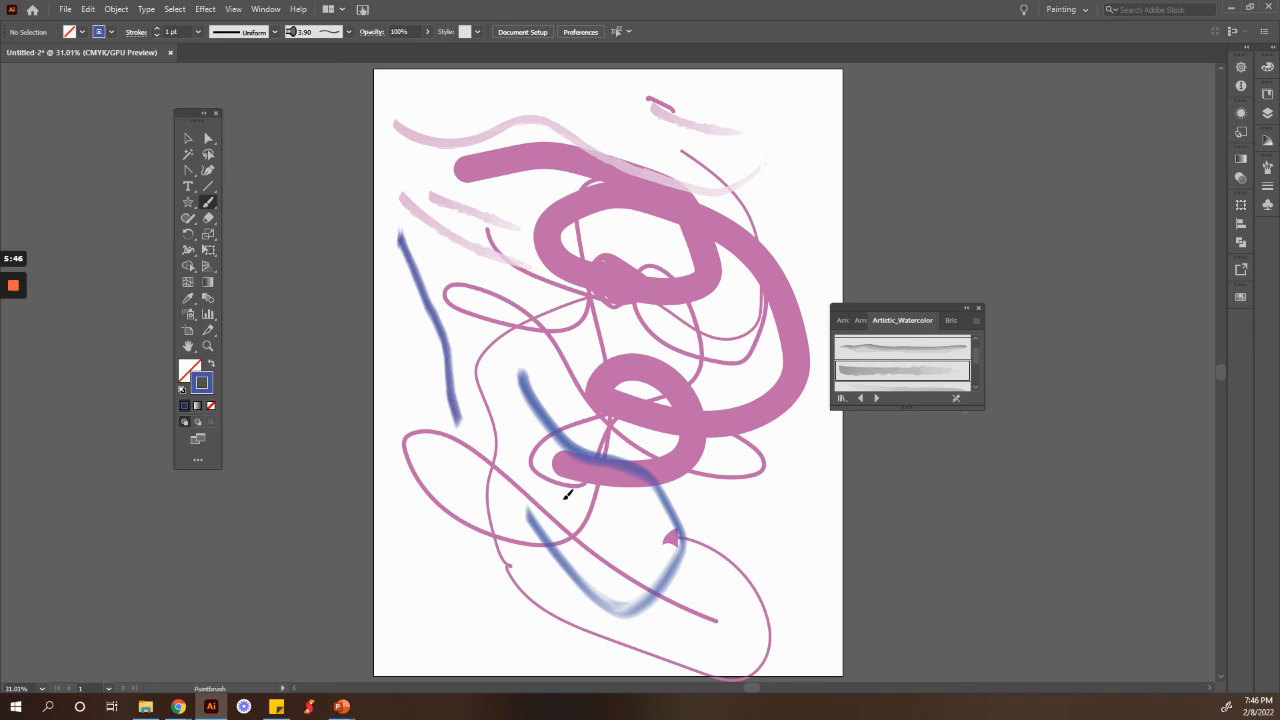
mouse_move(567, 495)
mouse_down()
mouse_move(625, 508)
mouse_move(640, 478)
mouse_up()
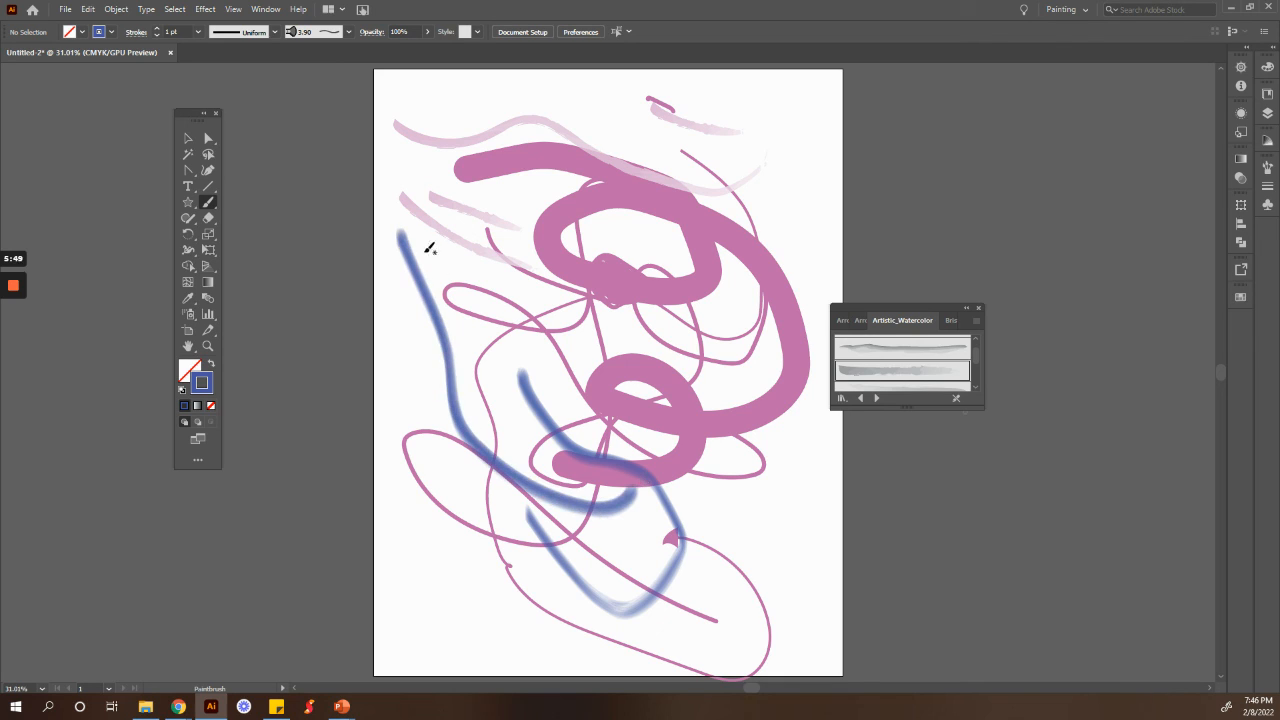
mouse_move(410, 235)
mouse_down()
mouse_move(458, 298)
mouse_move(468, 342)
mouse_up()
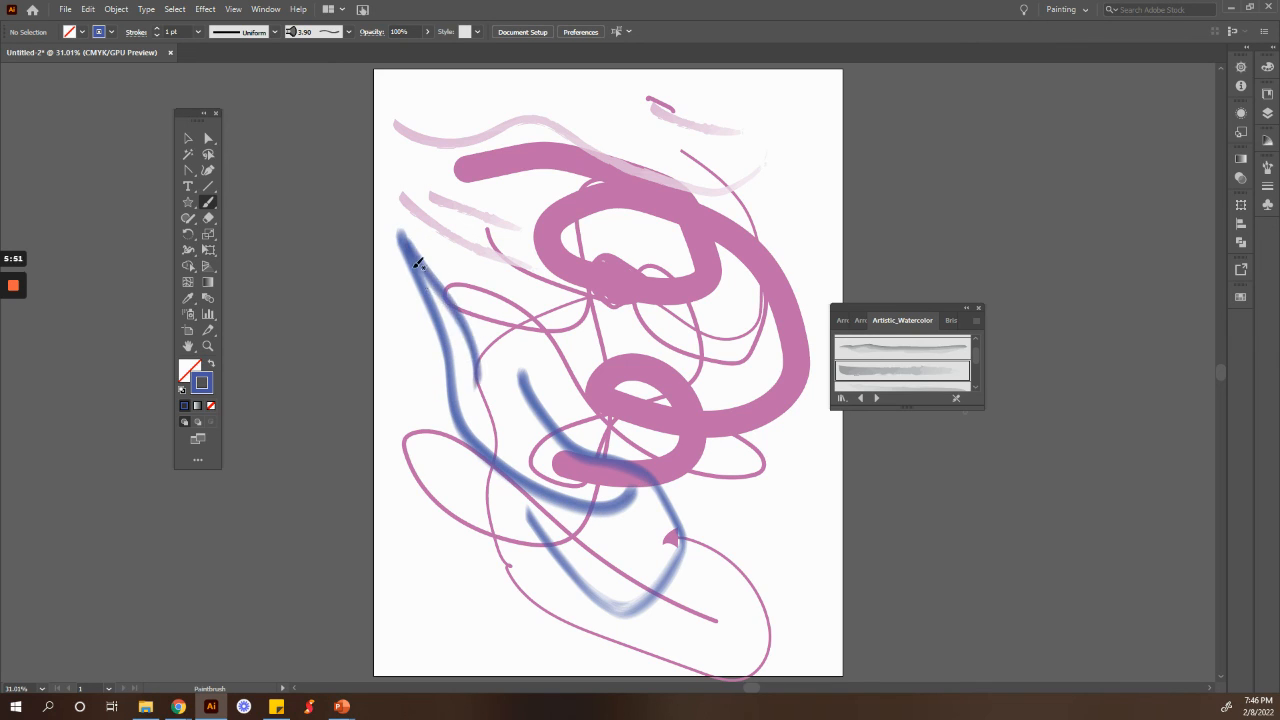
drag(409, 250, 489, 388)
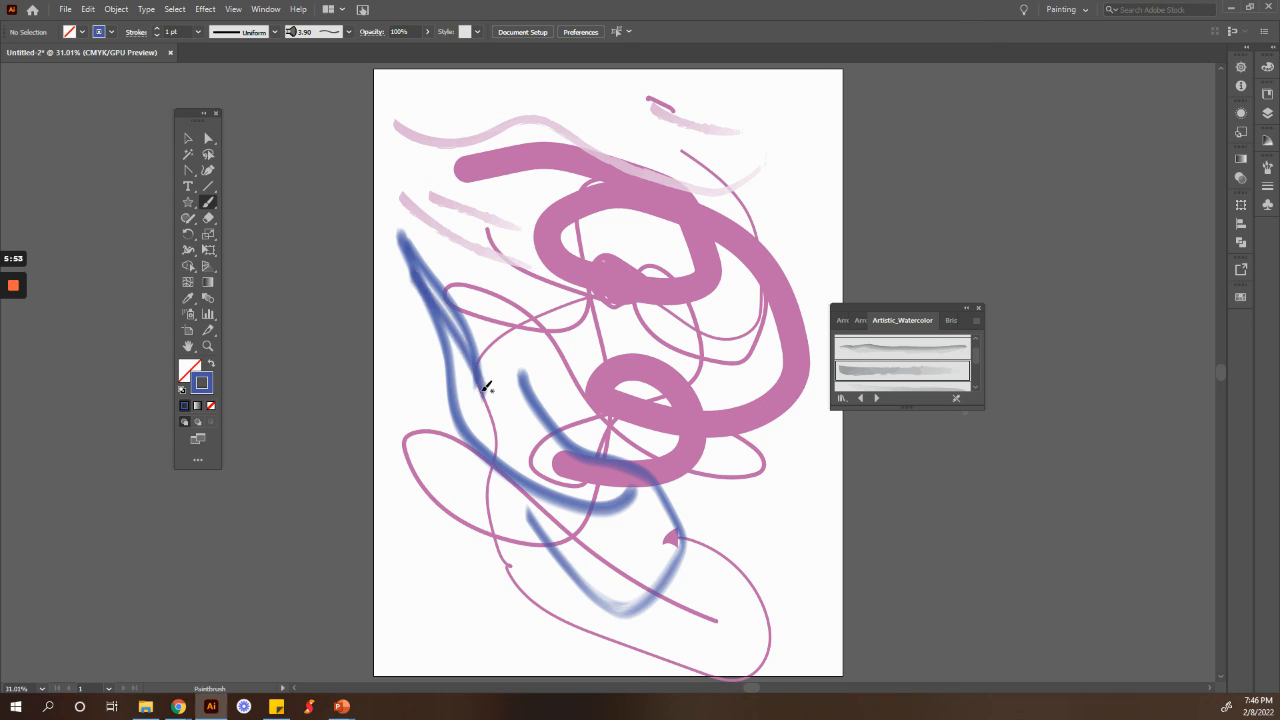